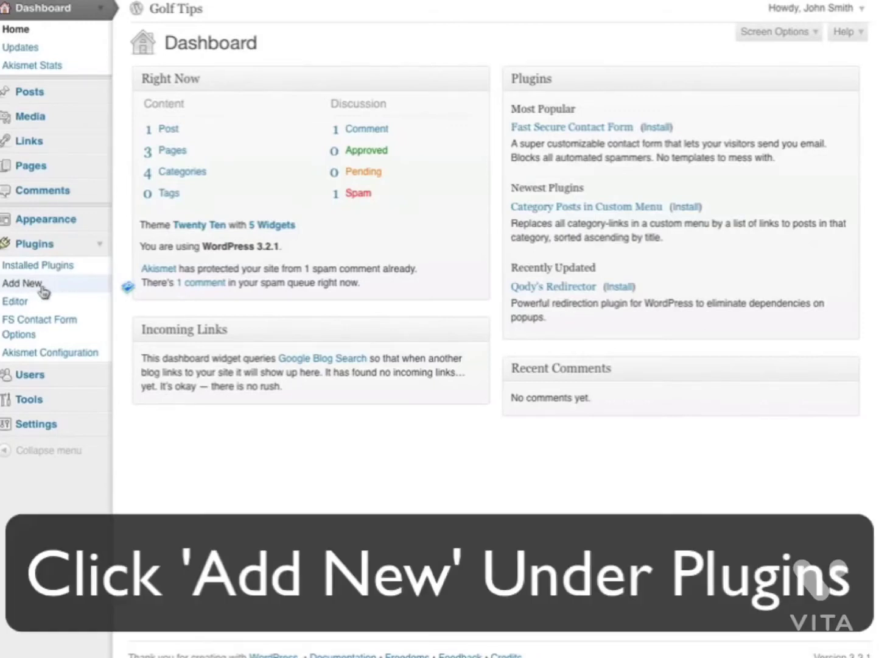
# Search the plugin directory for 'wp db manager' from Plugins > Add New.
pyautogui.click(27, 285)
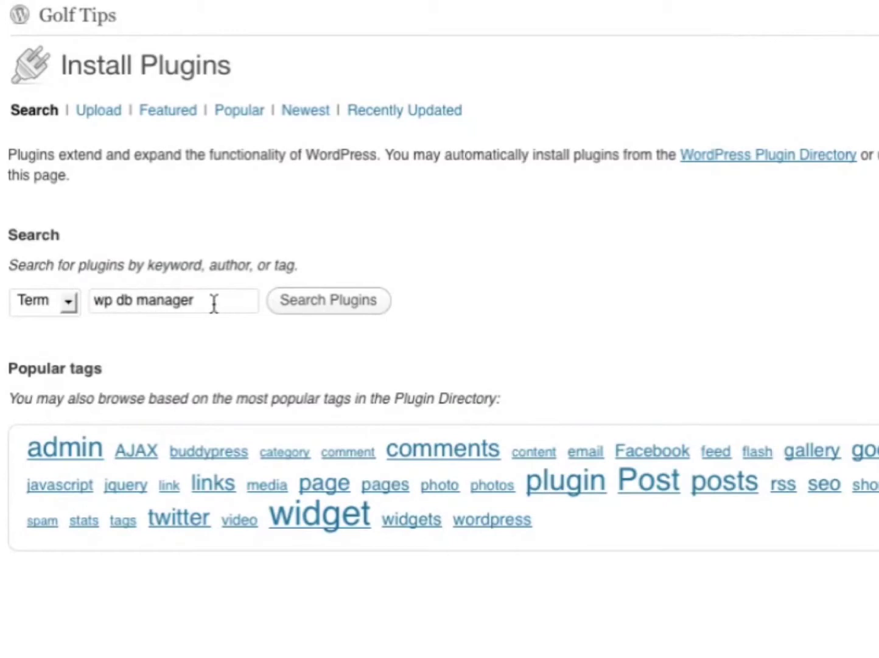
pyautogui.click(321, 304)
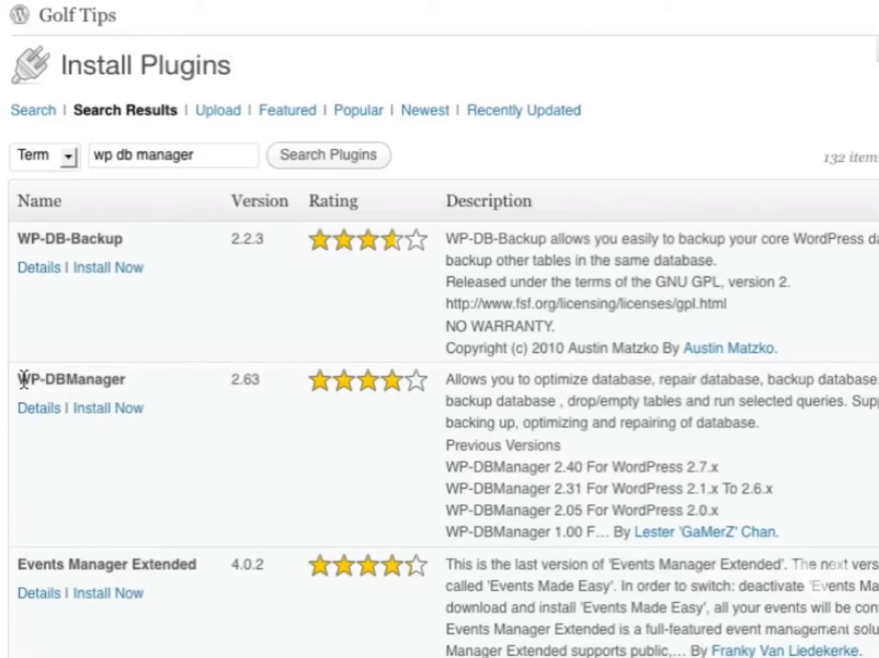
# Install the WP-DBManager 2.63 plugin, confirming the installation prompt.
pyautogui.click(104, 413)
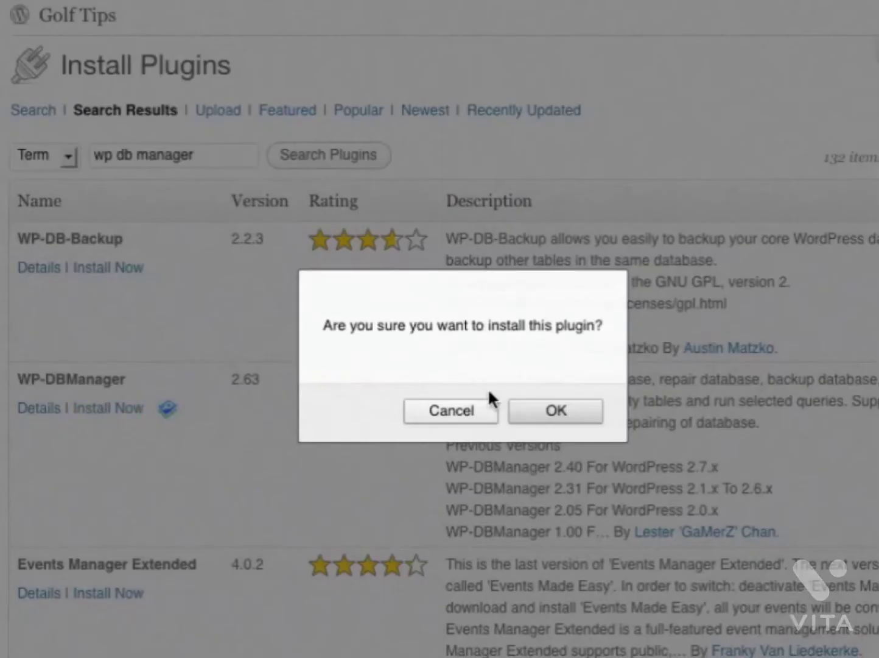
pyautogui.click(546, 411)
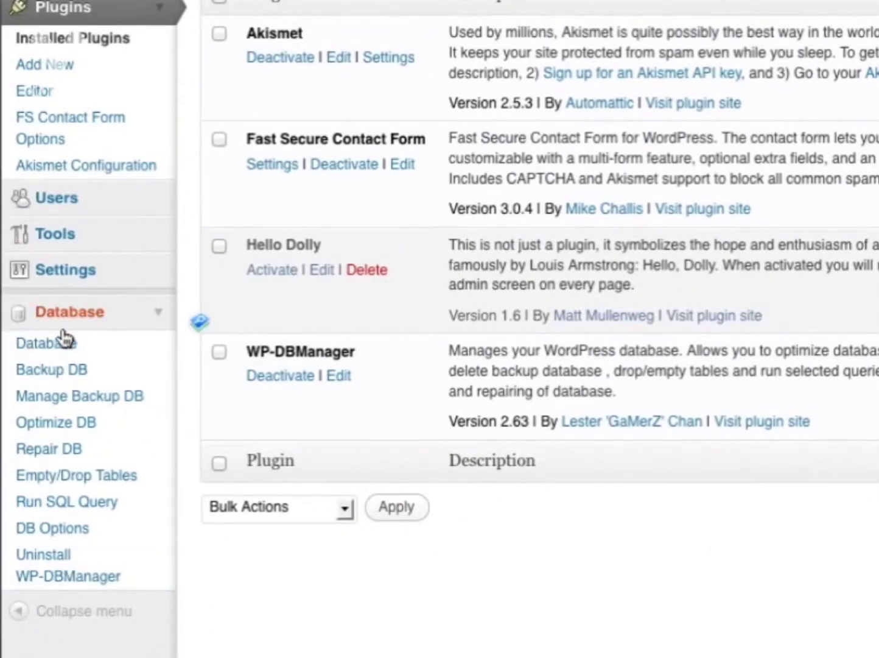
# Run a full database backup from WP-DBManager's Backup DB page.
pyautogui.click(52, 376)
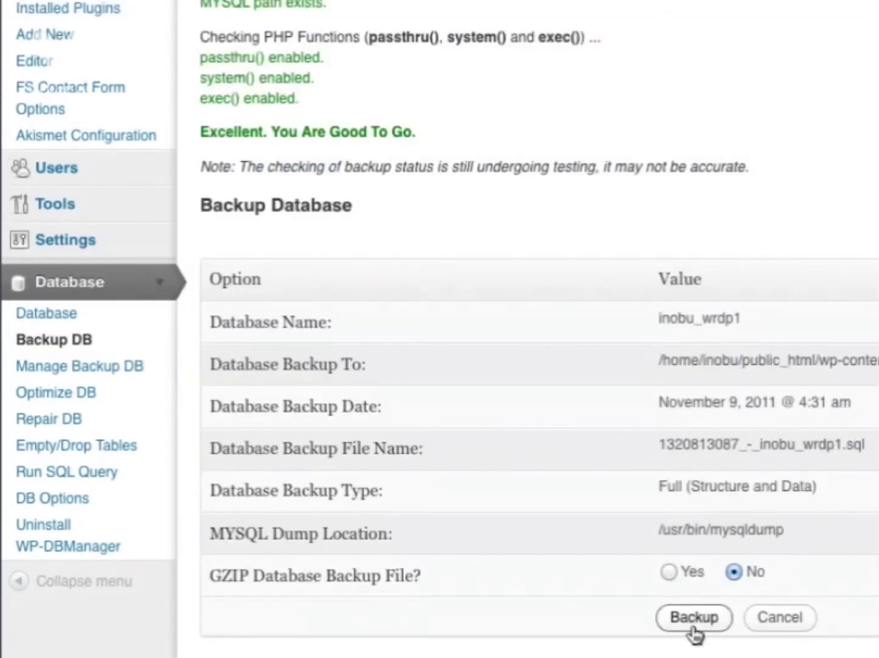
pyautogui.scroll(1, 639, 162)
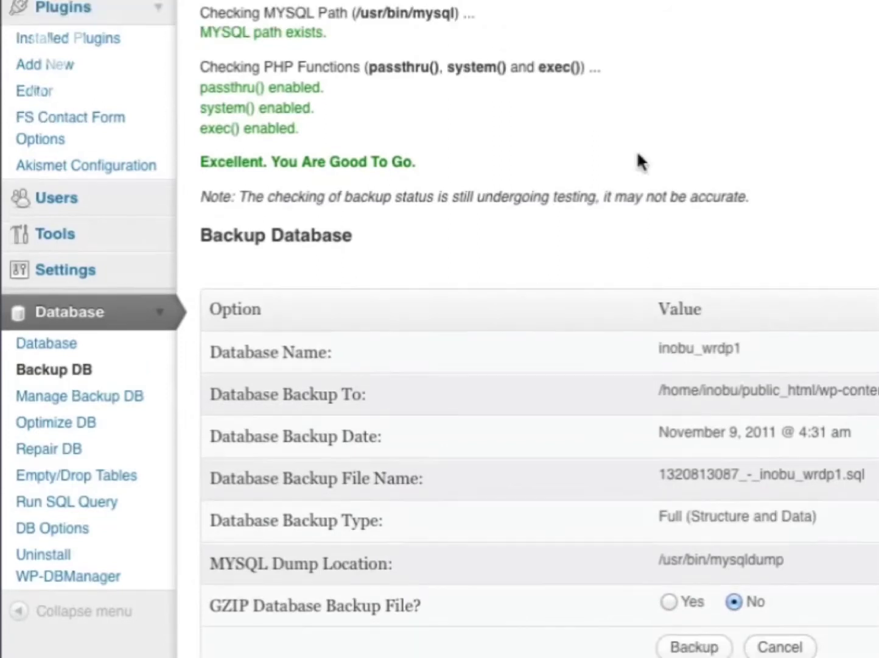
pyautogui.scroll(-1, 639, 162)
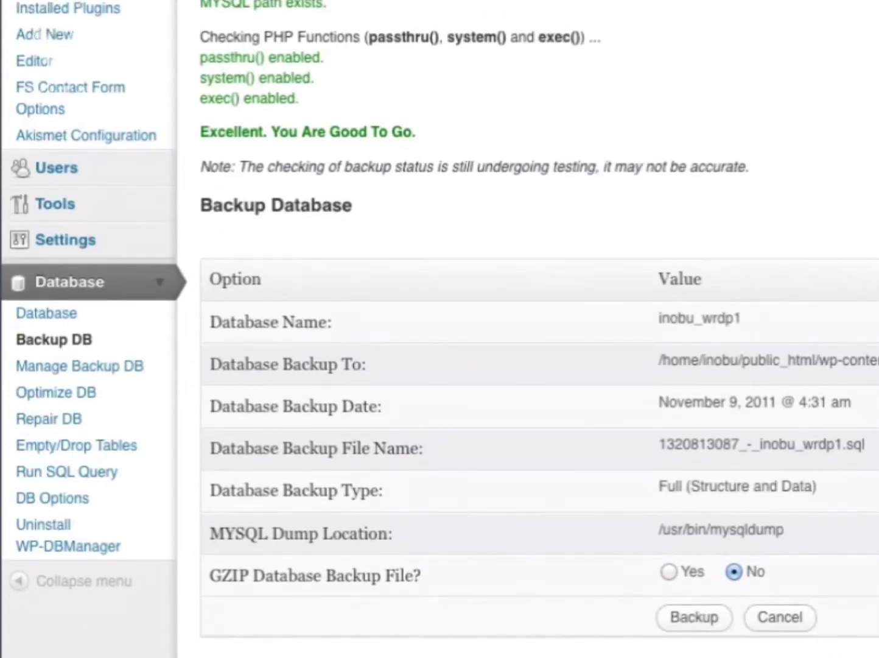
pyautogui.click(707, 622)
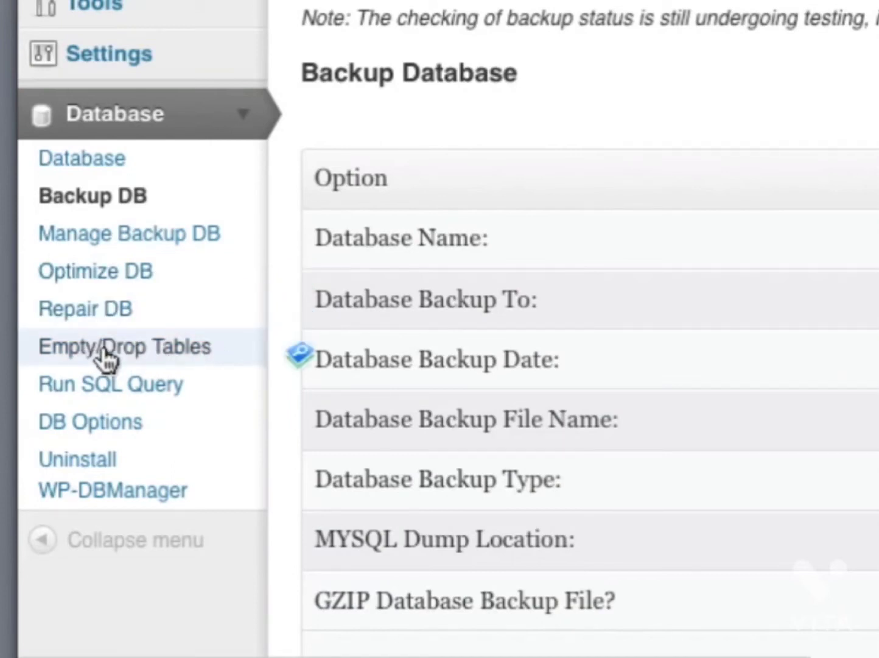
# View the saved backups: two 540.1 KiB files totalling 1.1 MiB.
pyautogui.click(125, 243)
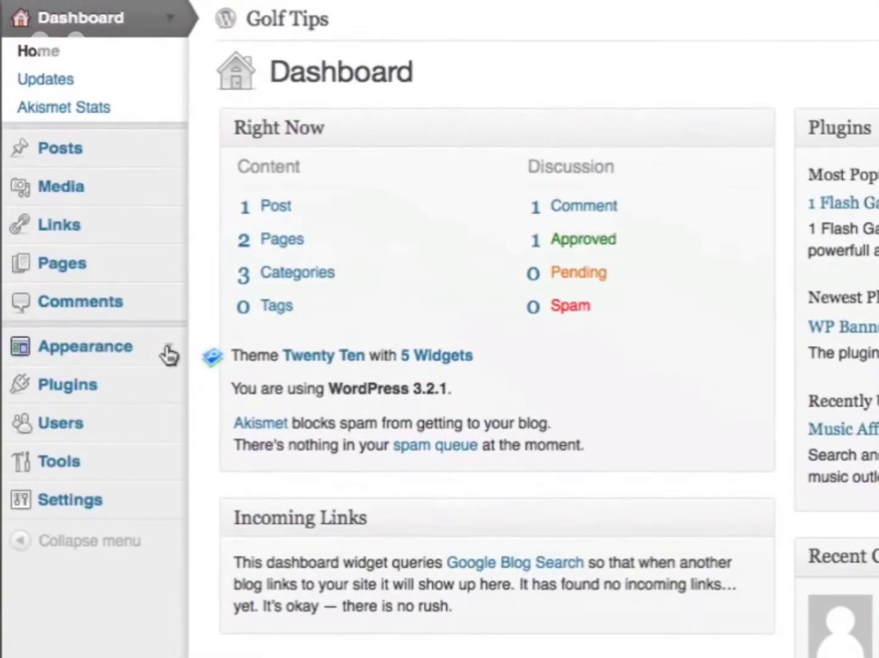
# Go to Appearance > Themes and switch to the Install Themes tab.
pyautogui.click(169, 352)
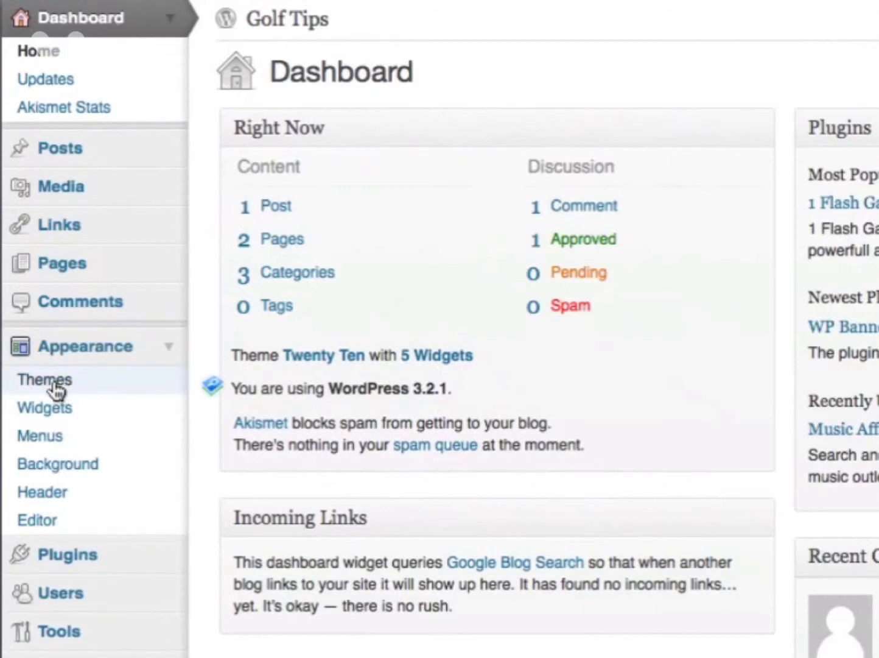
pyautogui.click(57, 383)
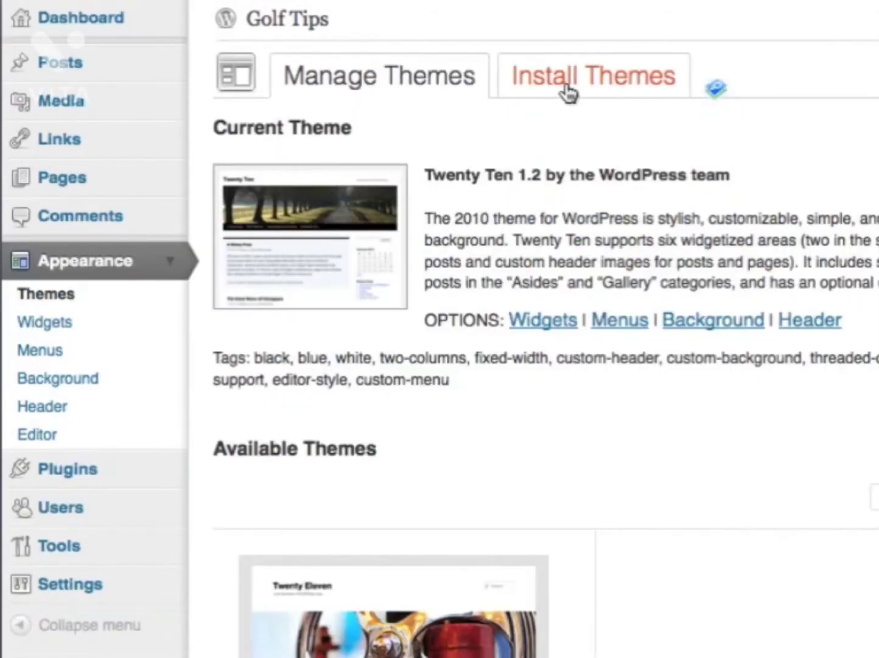
pyautogui.click(566, 91)
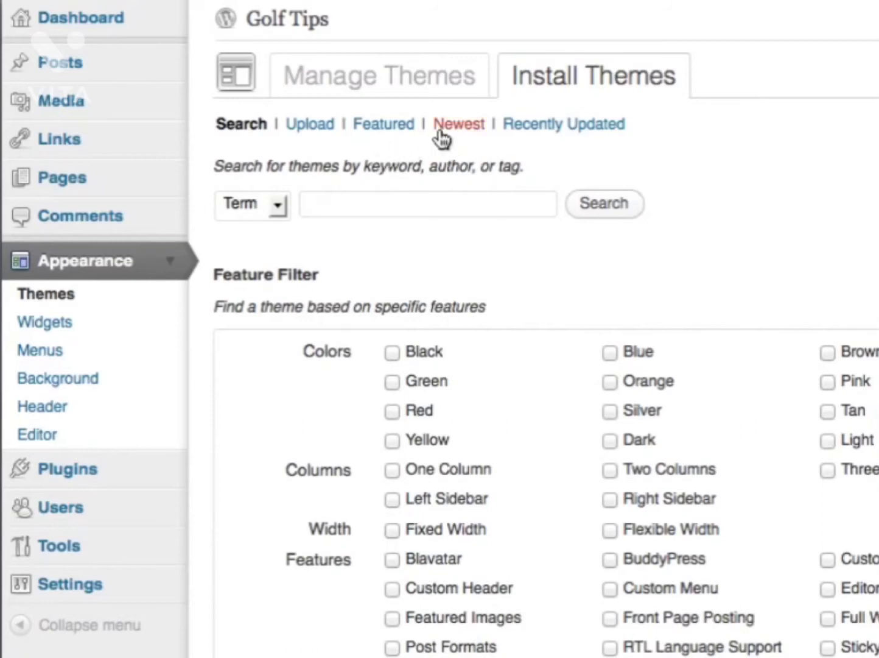
# List the featured themes and look through a preview of Suffusion.
pyautogui.click(390, 135)
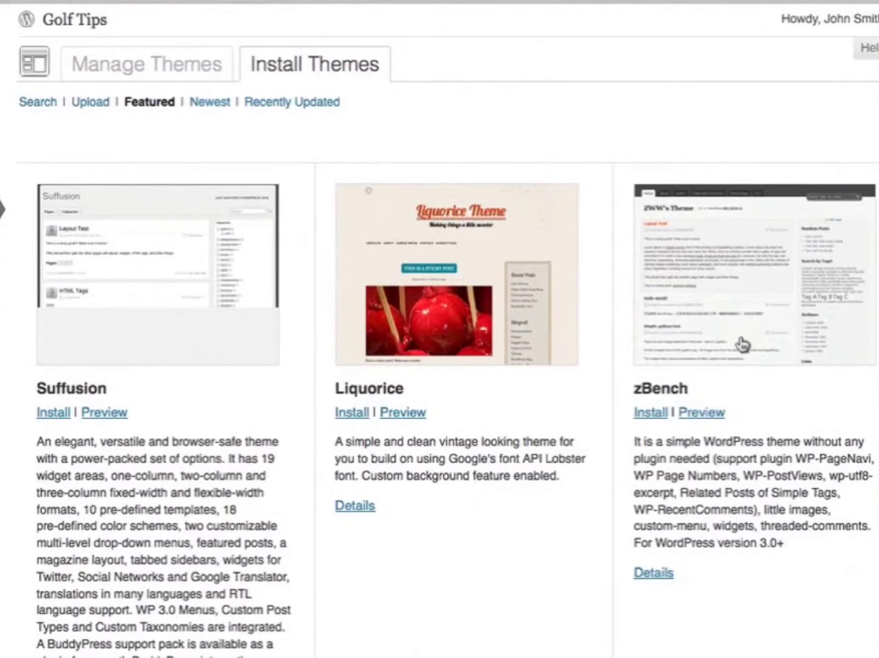
pyautogui.click(103, 414)
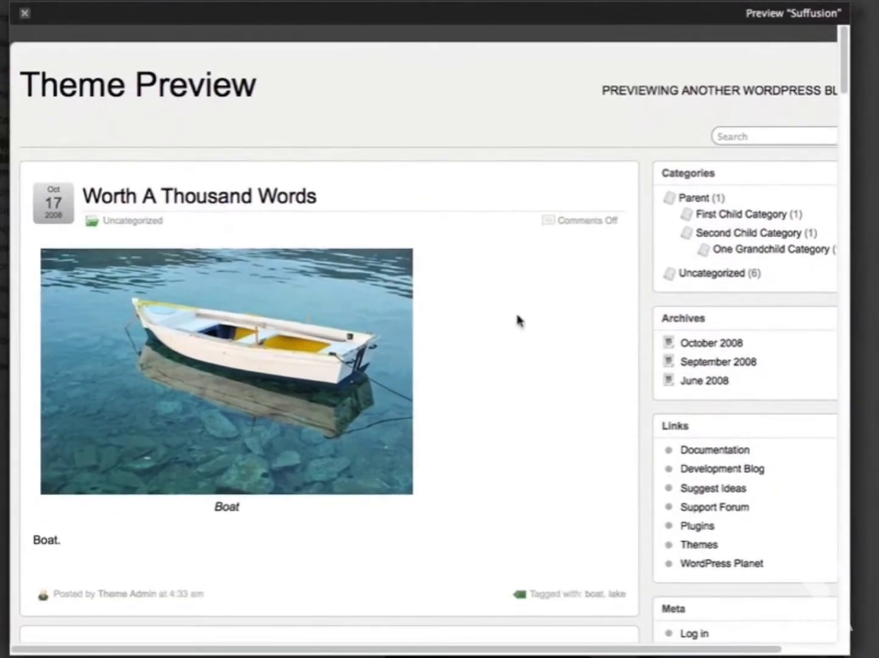
pyautogui.scroll(-2, 531, 324)
pyautogui.hscroll(2, 532, 325)
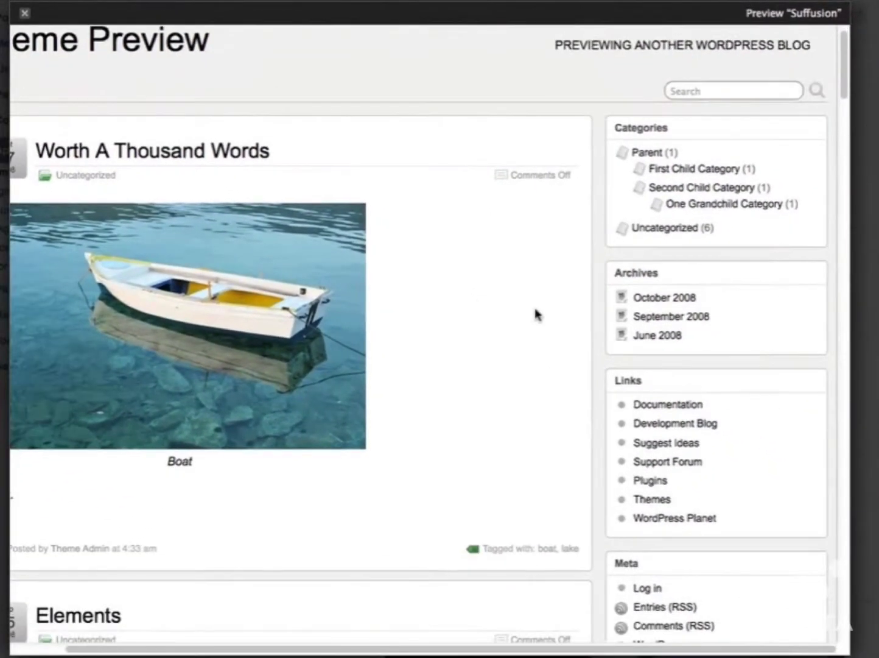
pyautogui.scroll(-1, 535, 313)
pyautogui.hscroll(-2, 535, 314)
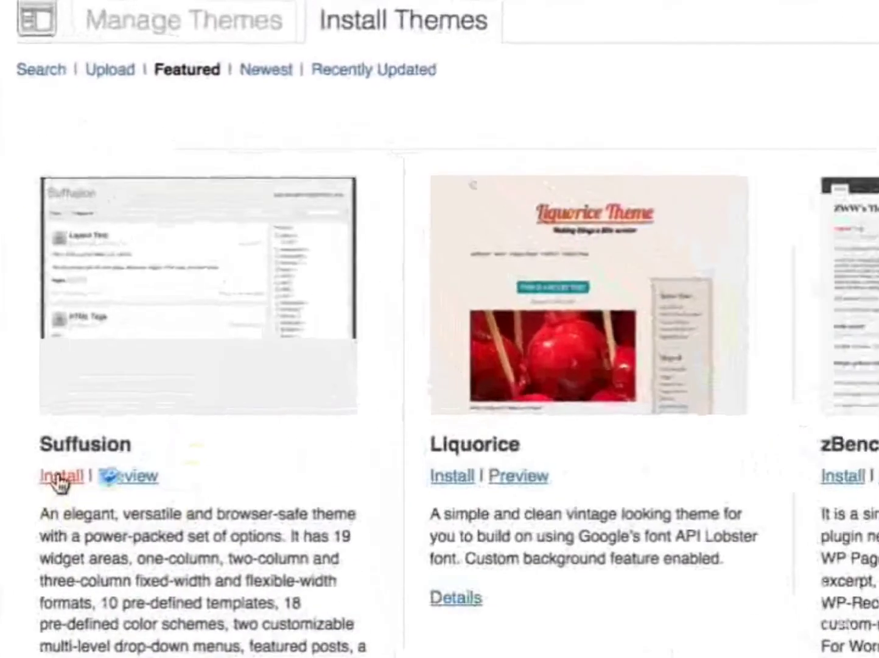
# Install Suffusion 3.9.2 and make it the active theme.
pyautogui.click(59, 478)
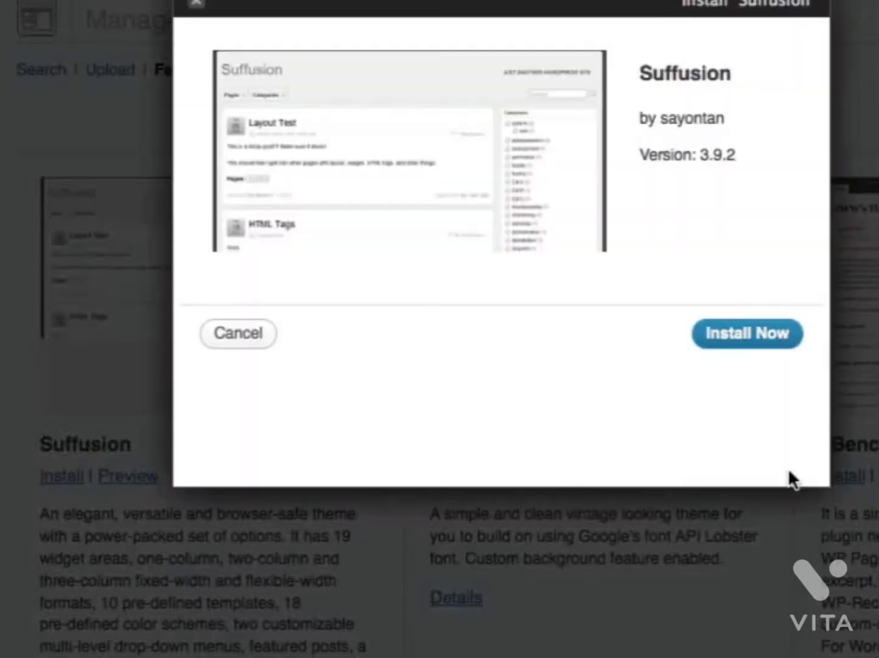
pyautogui.click(757, 339)
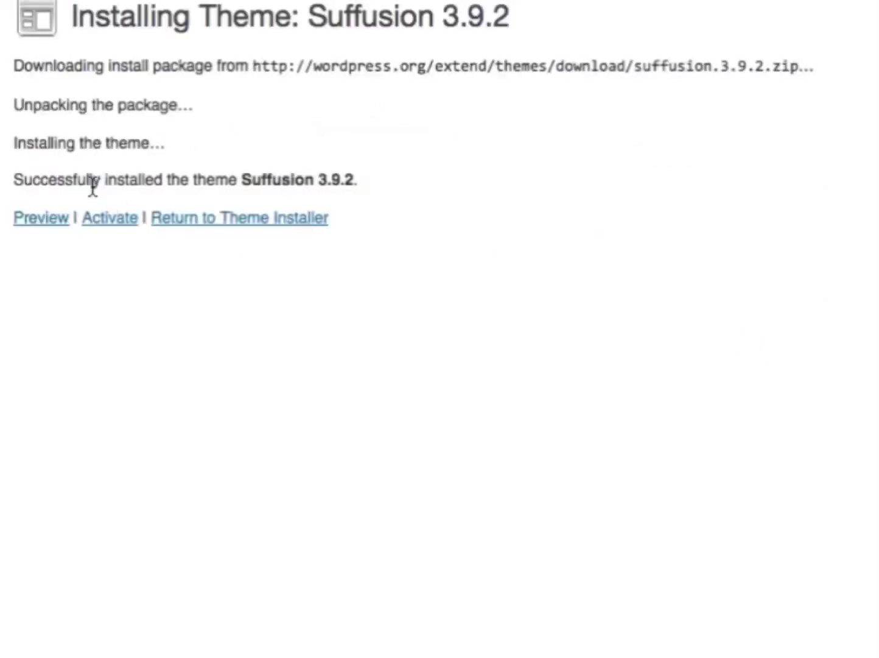
pyautogui.click(108, 219)
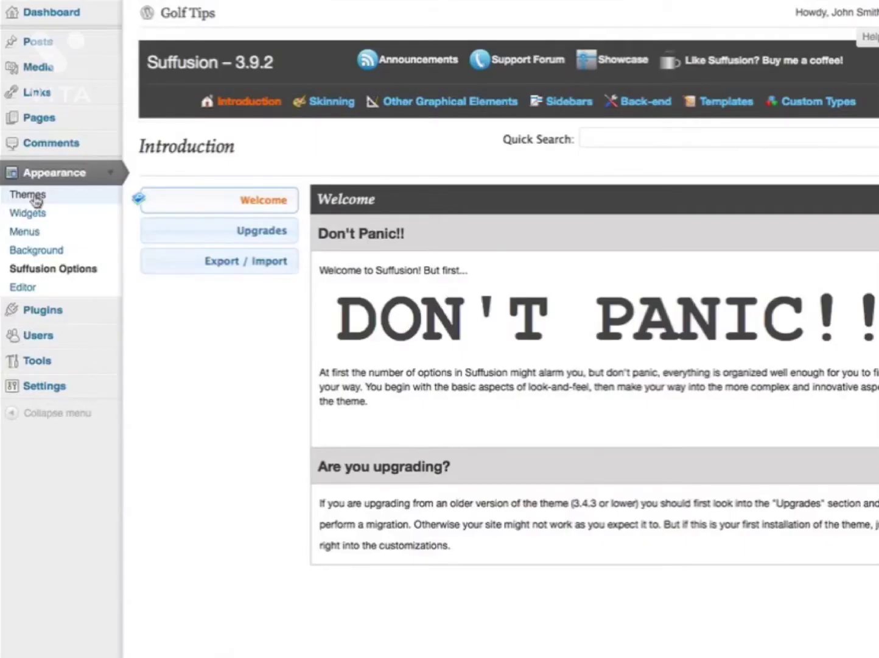
# Switch the site back to the Twenty Ten 1.2 theme.
pyautogui.click(36, 195)
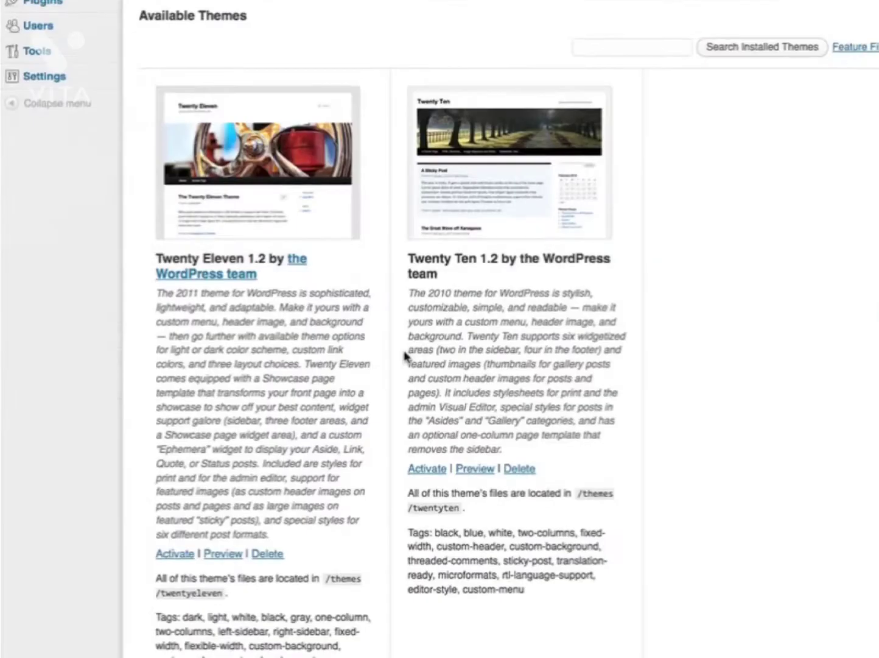
pyautogui.scroll(-1, 405, 355)
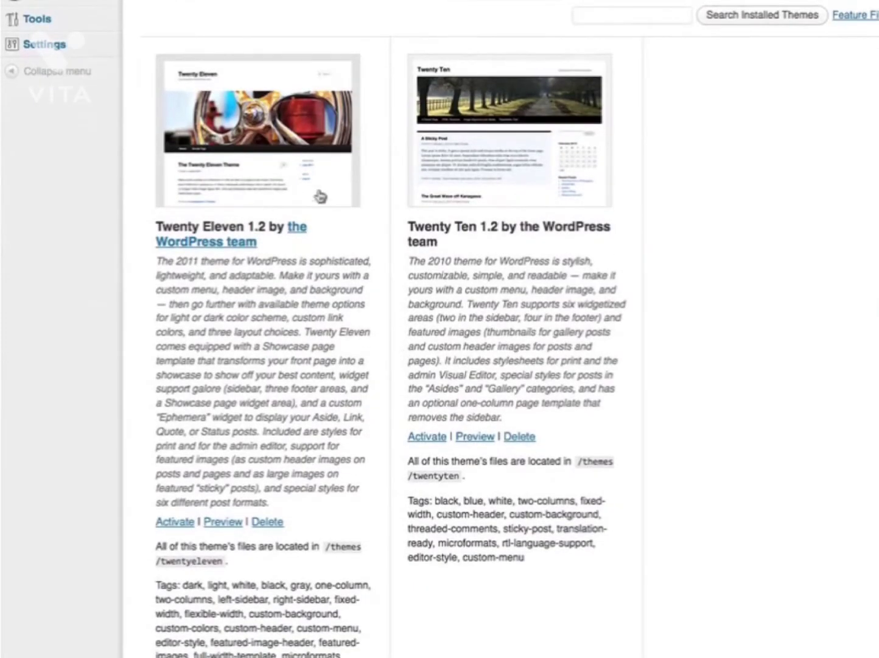
pyautogui.scroll(5, 654, 501)
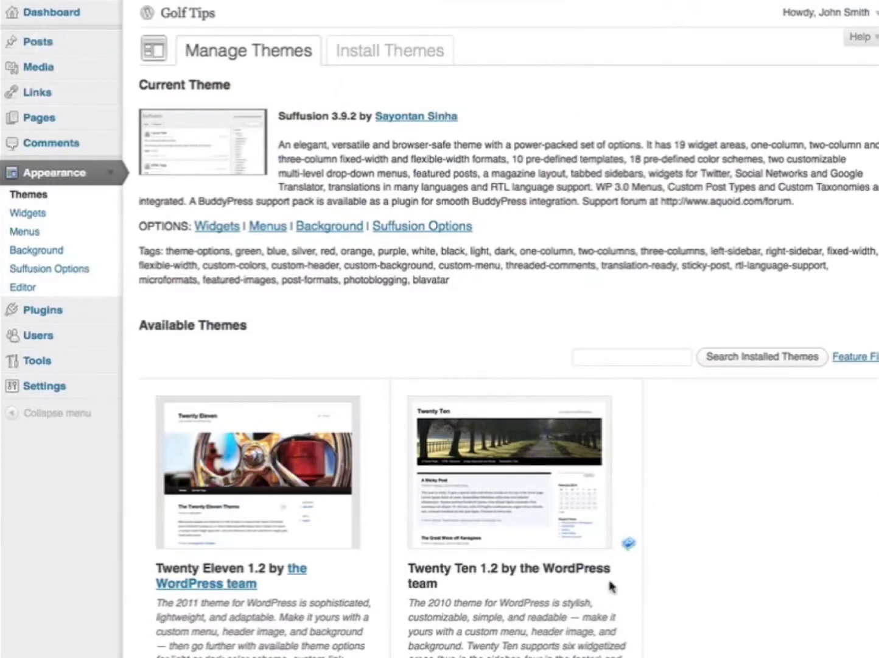
pyautogui.scroll(-7, 608, 583)
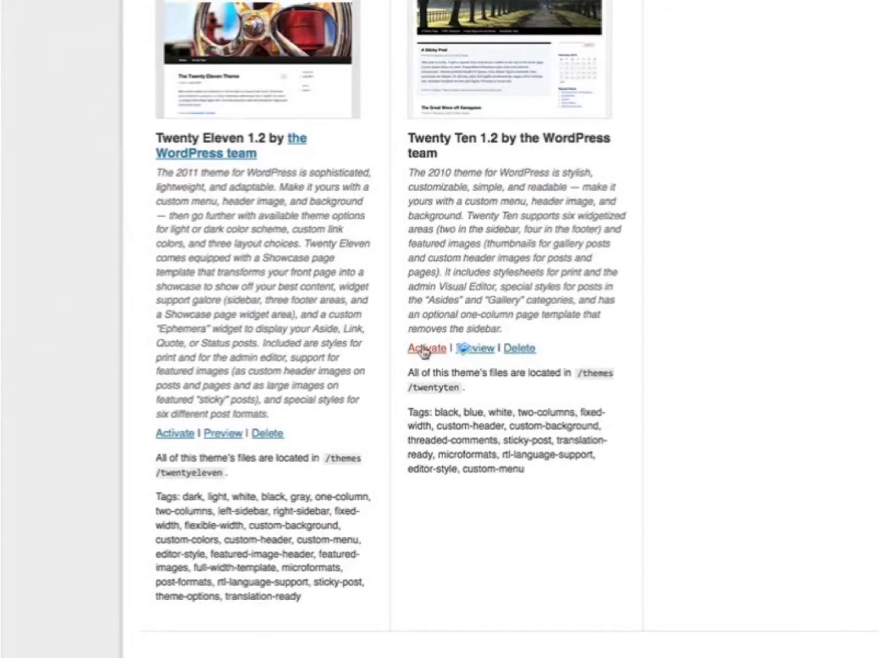
pyautogui.click(424, 350)
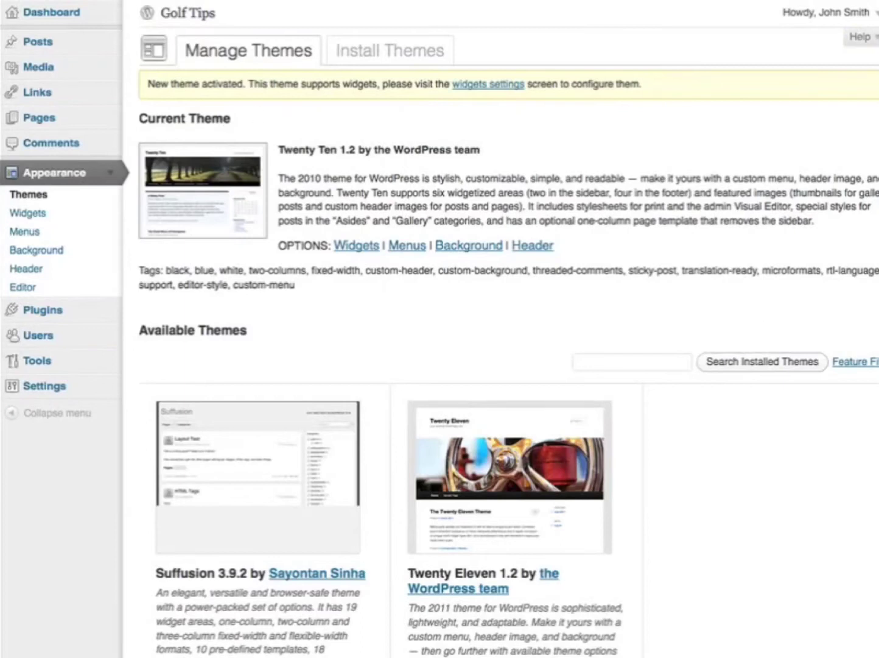
pyautogui.rightClick(183, 14)
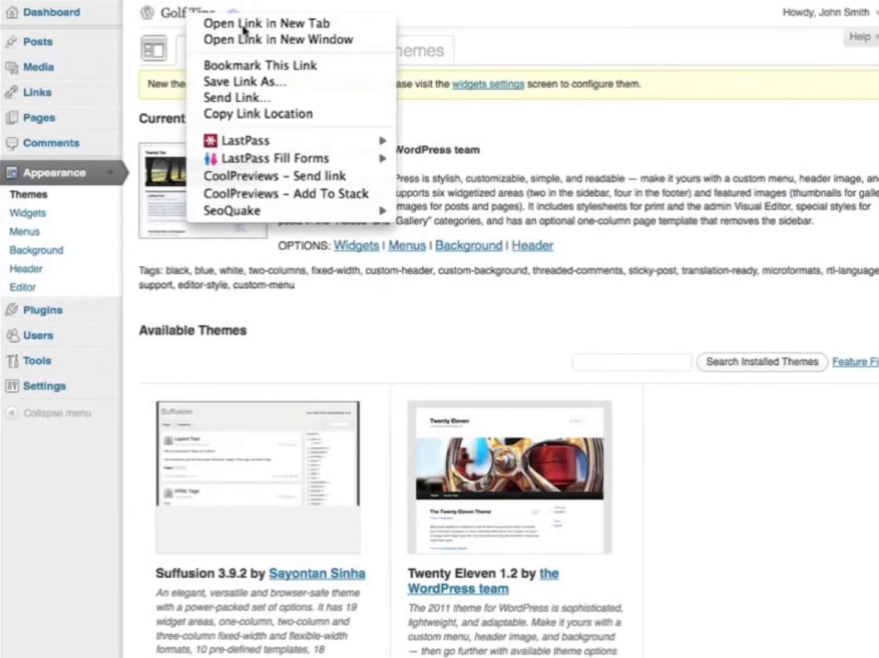
pyautogui.click(246, 23)
pyautogui.hotkey('ctrl', 'Tab')
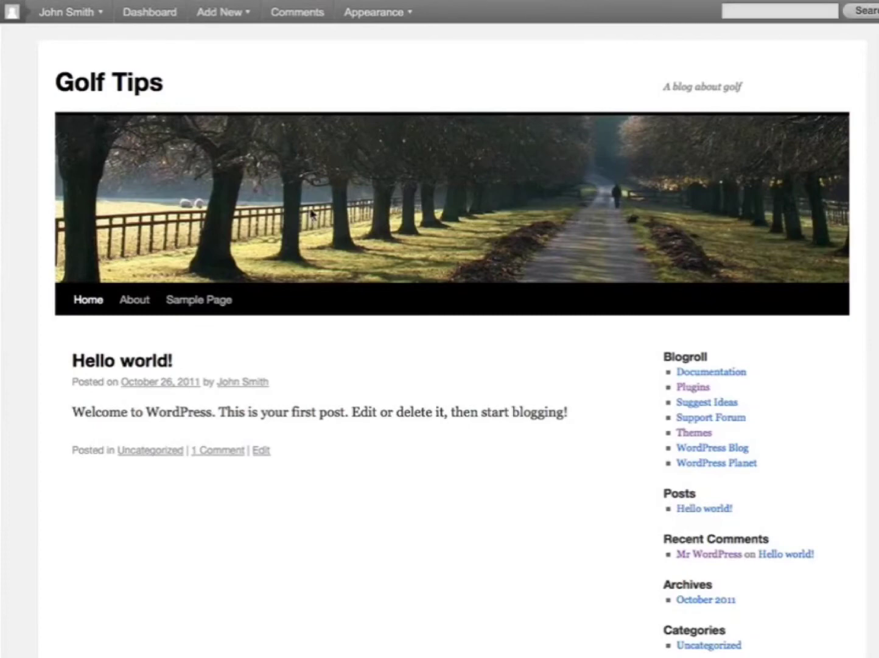
pyautogui.hotkey('ctrl', 'shift', 'Tab')
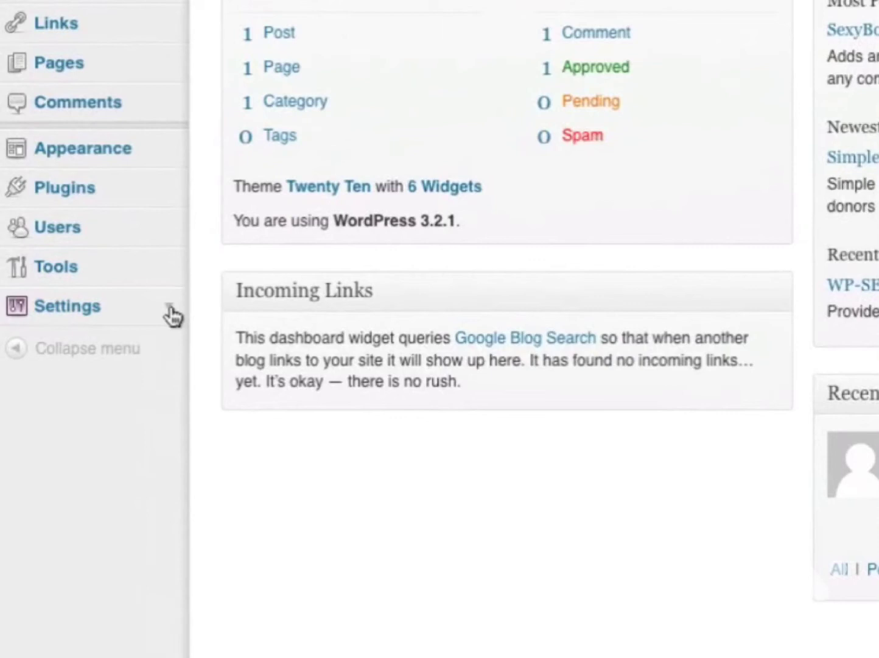
# Go to Settings > Permalinks, where the Default structure is still selected.
pyautogui.click(171, 310)
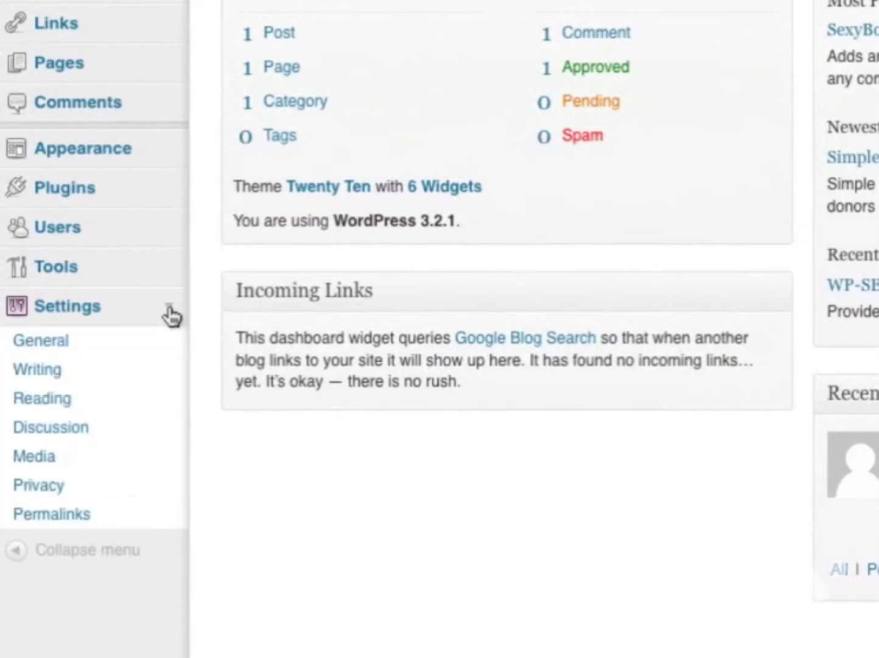
pyautogui.click(56, 518)
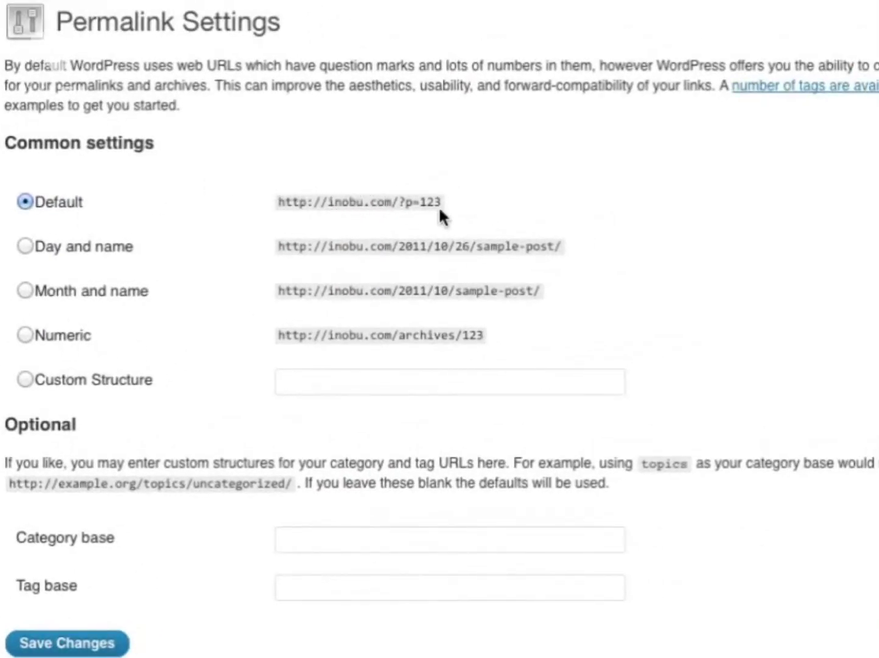
# Save a custom permalink structure of /%postname%.
pyautogui.click(25, 379)
pyautogui.click(282, 380)
pyautogui.write('/%postname%')
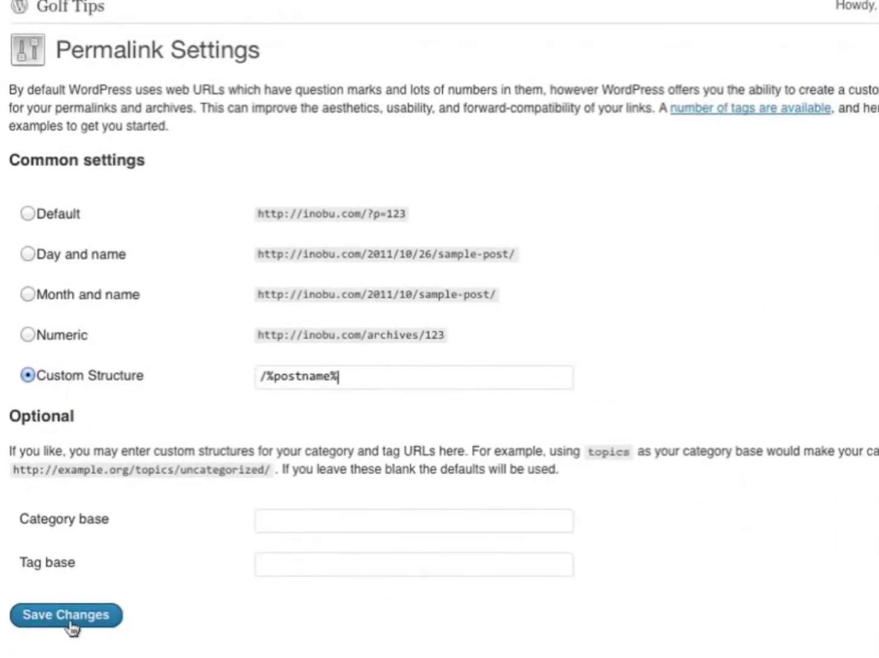
pyautogui.click(70, 616)
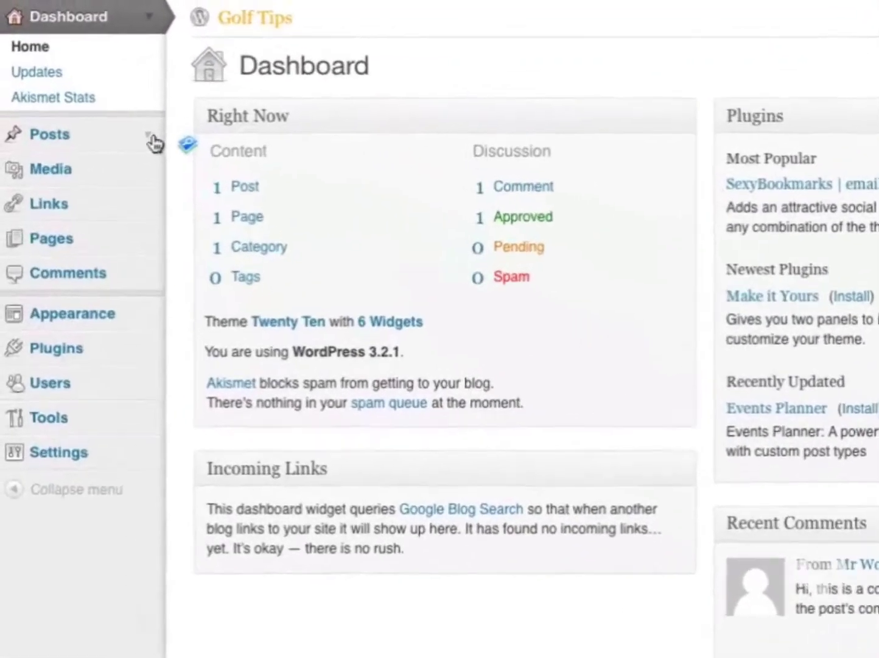
# Go to the Categories page under Posts.
pyautogui.click(151, 136)
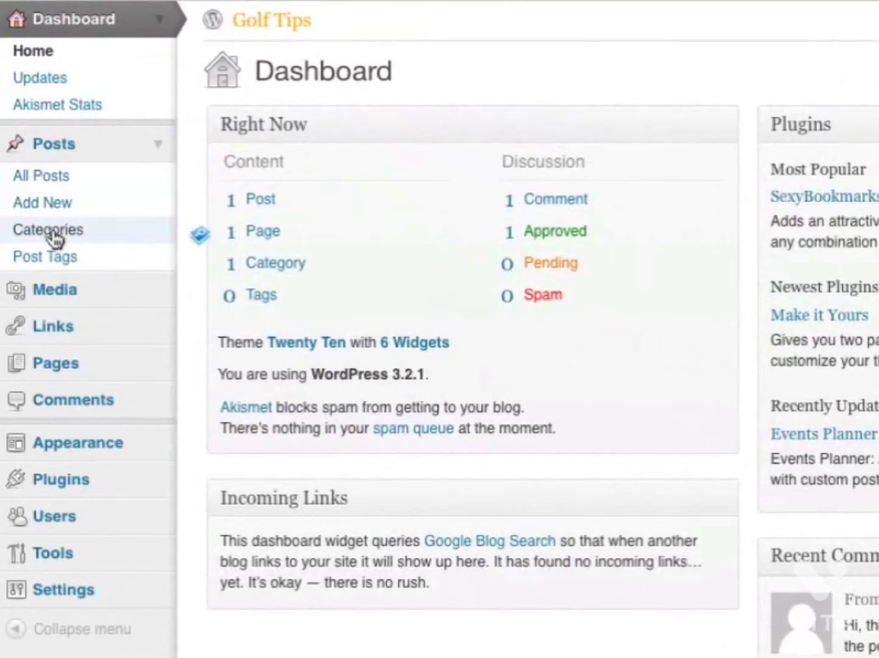
pyautogui.click(53, 234)
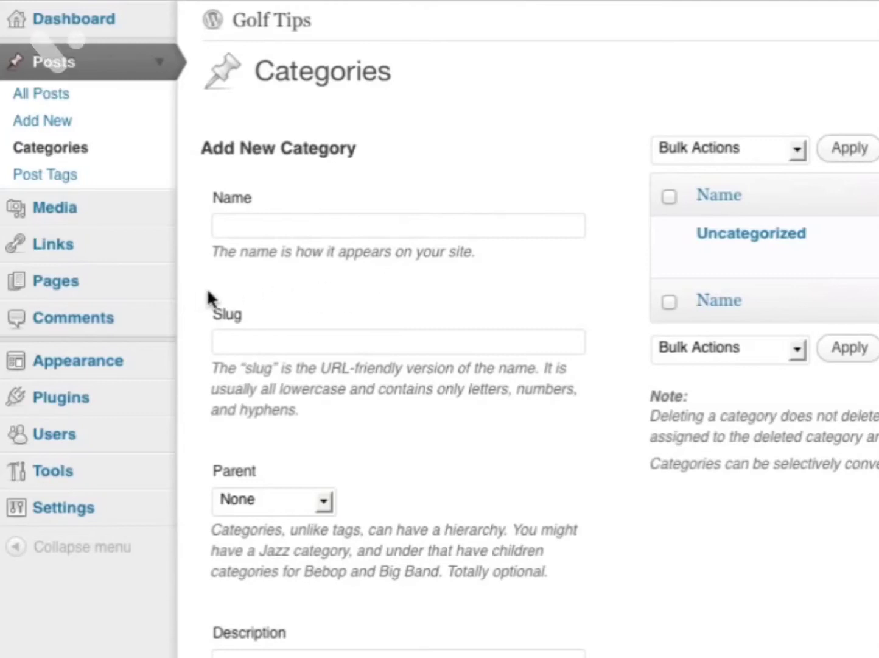
# Add a new top-level category named 'Golf Videos'.
pyautogui.click(381, 234)
pyautogui.write('Golf Videos')
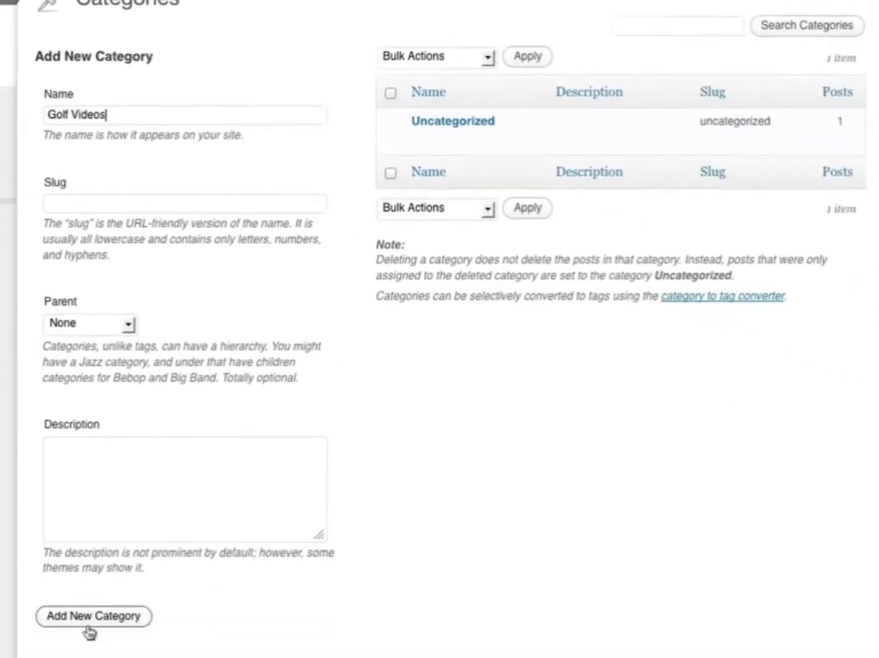
pyautogui.click(76, 601)
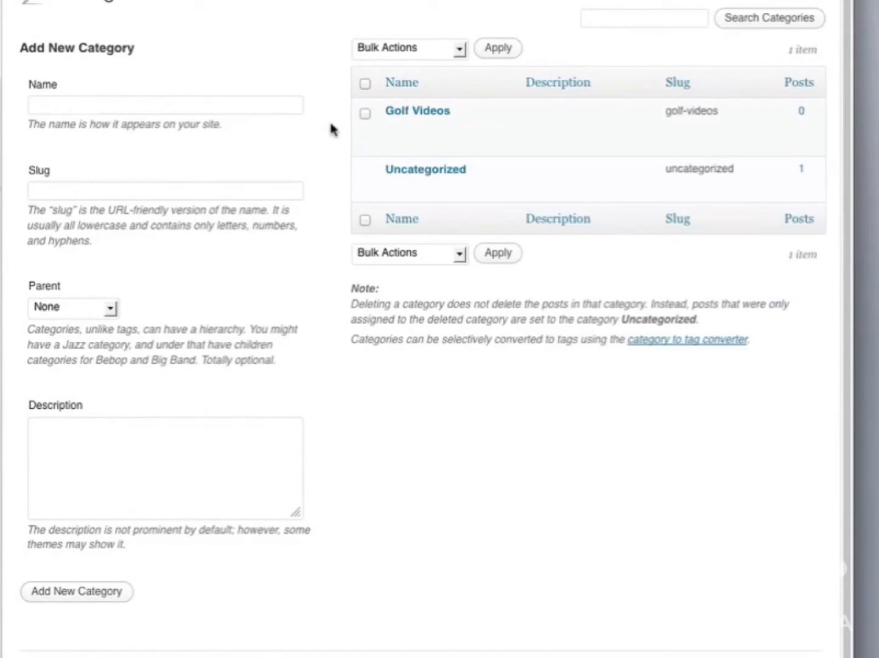
# Add a 'Golf Swing' category with Golf Videos selected as its parent.
pyautogui.moveTo(414, 122)
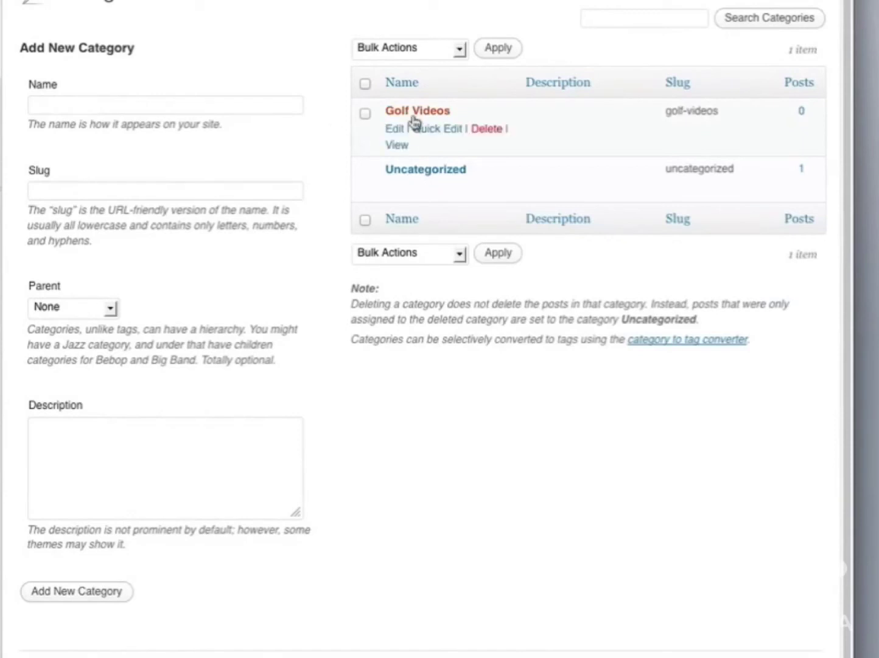
pyautogui.click(108, 103)
pyautogui.write('Golf Swing')
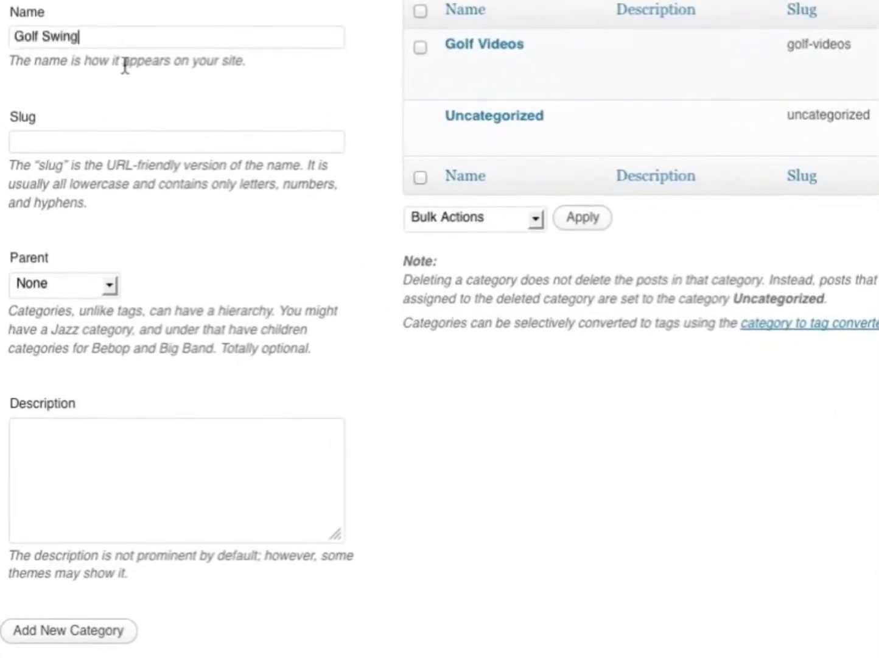
pyautogui.moveTo(424, 82)
pyautogui.click(54, 282)
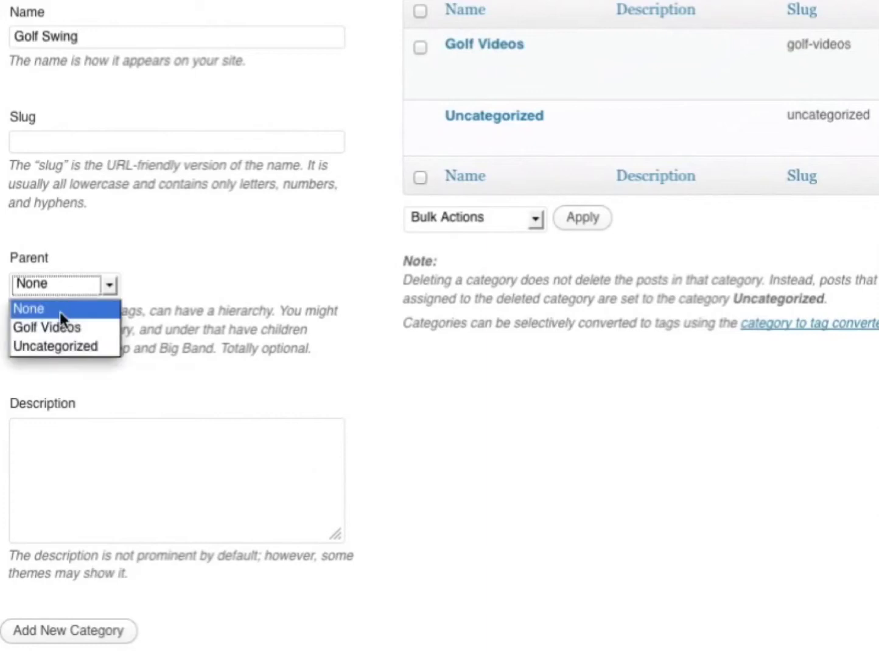
pyautogui.click(49, 325)
pyautogui.click(165, 276)
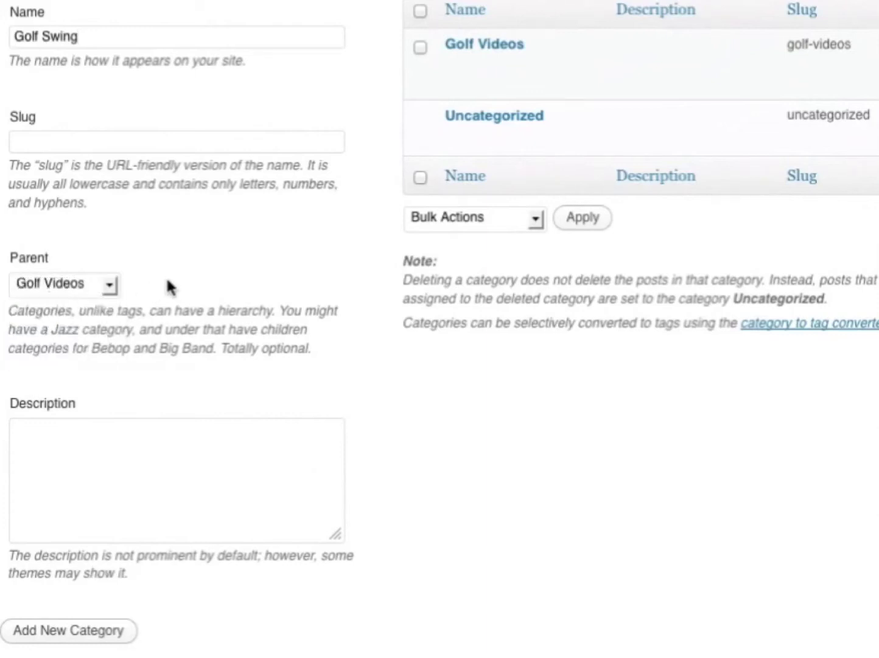
pyautogui.moveTo(516, 78)
pyautogui.click(83, 634)
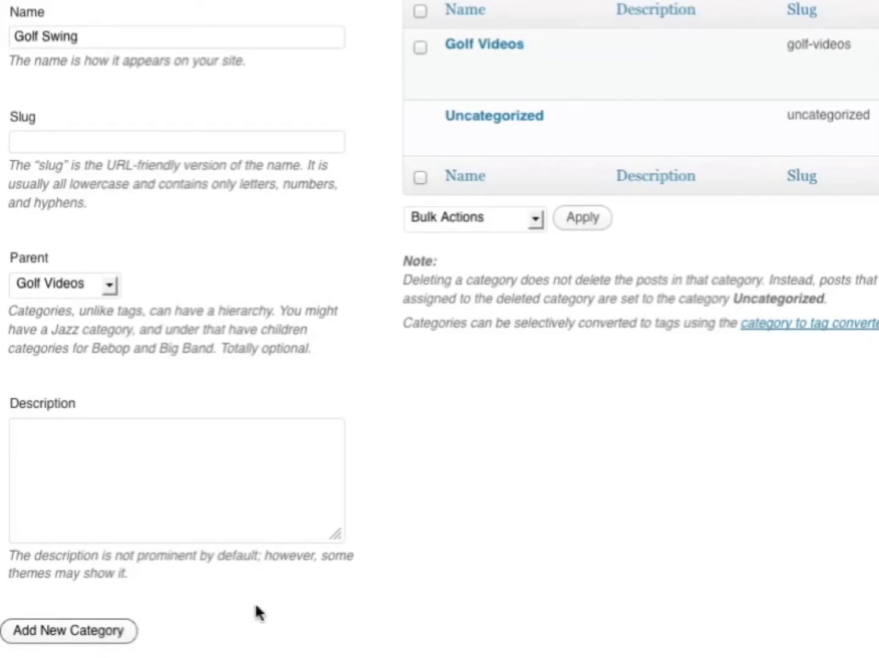
pyautogui.moveTo(464, 138)
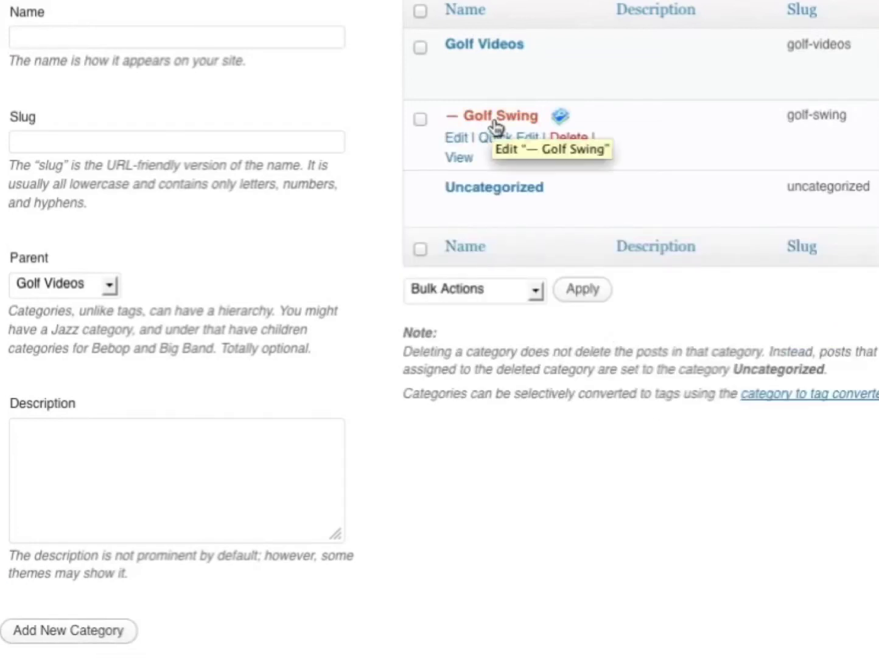
pyautogui.moveTo(471, 54)
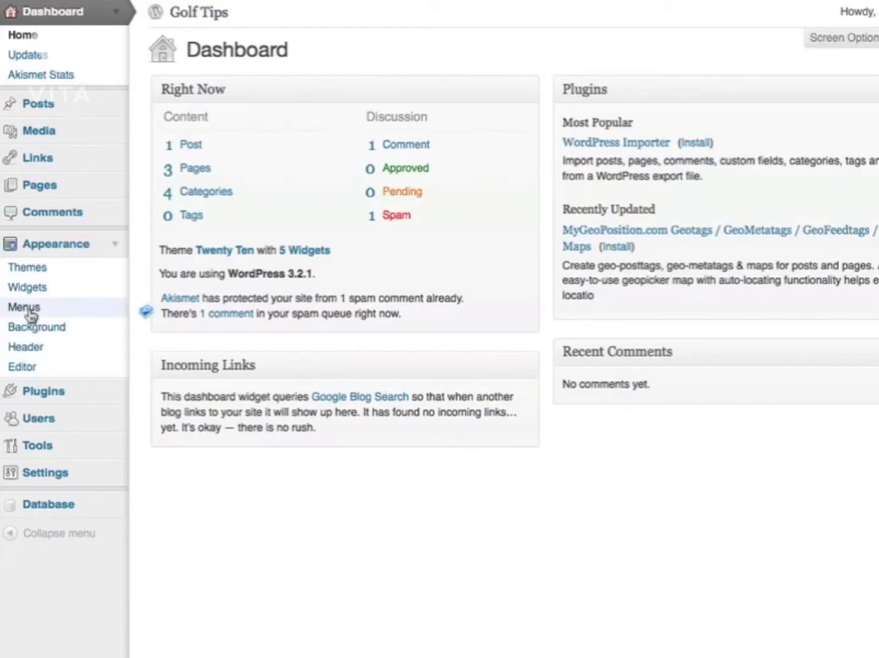
# Go to the Menus page under Appearance.
pyautogui.click(25, 308)
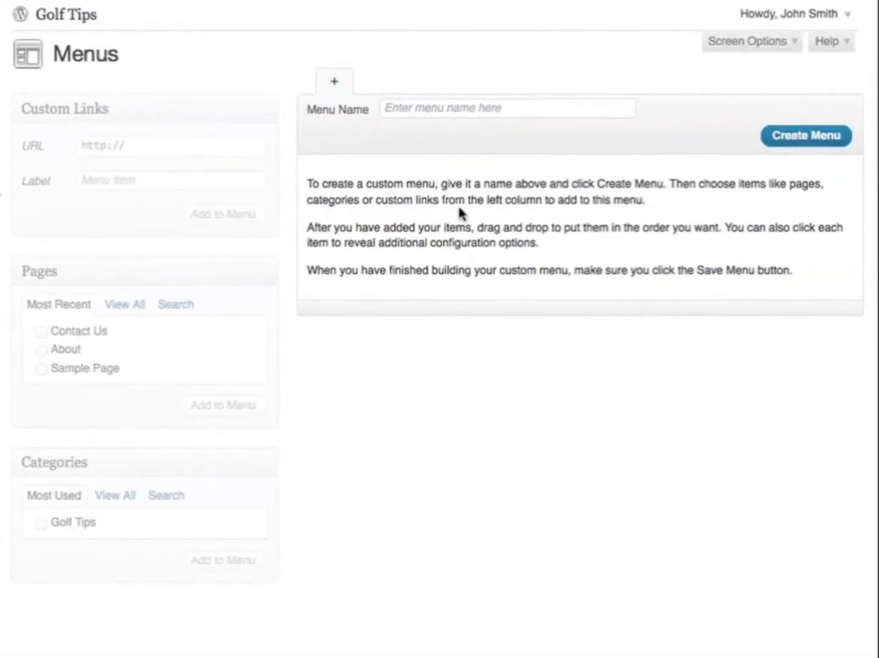
# Create a new menu named 'Main Menu'.
pyautogui.click(416, 109)
pyautogui.write('Main Menu')
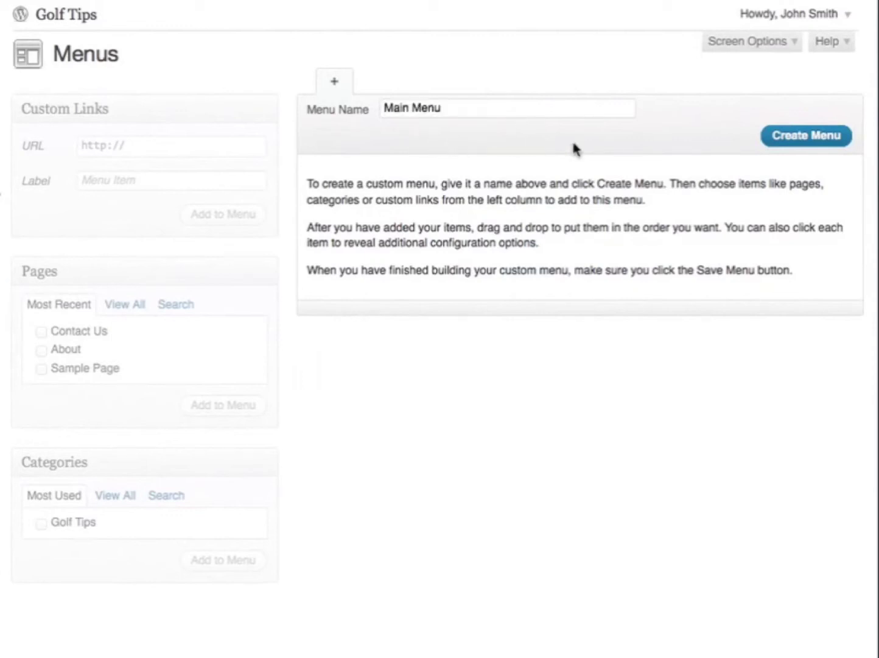
pyautogui.click(799, 143)
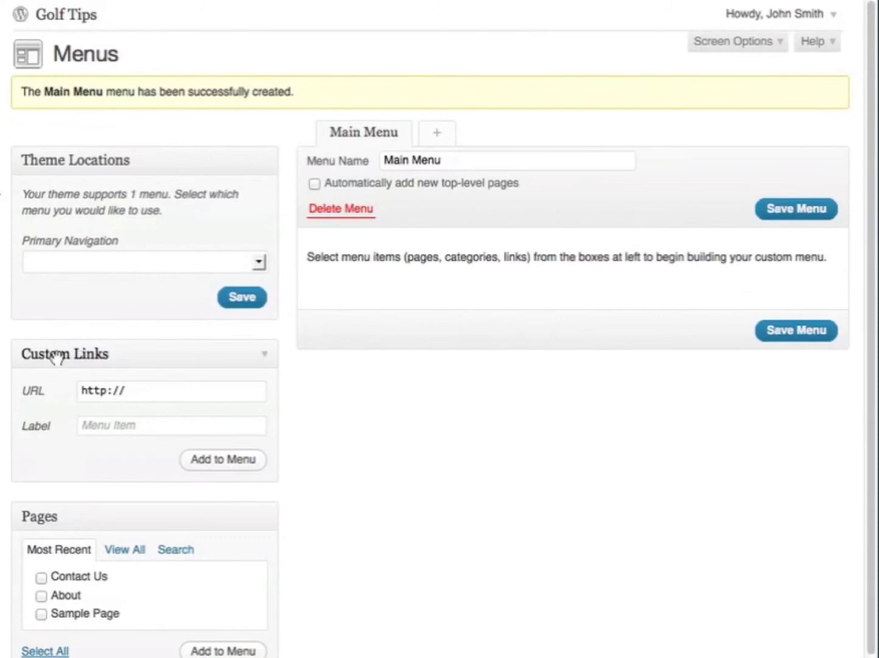
# Add the Contact Us and About pages to Main Menu.
pyautogui.scroll(-3, 50, 506)
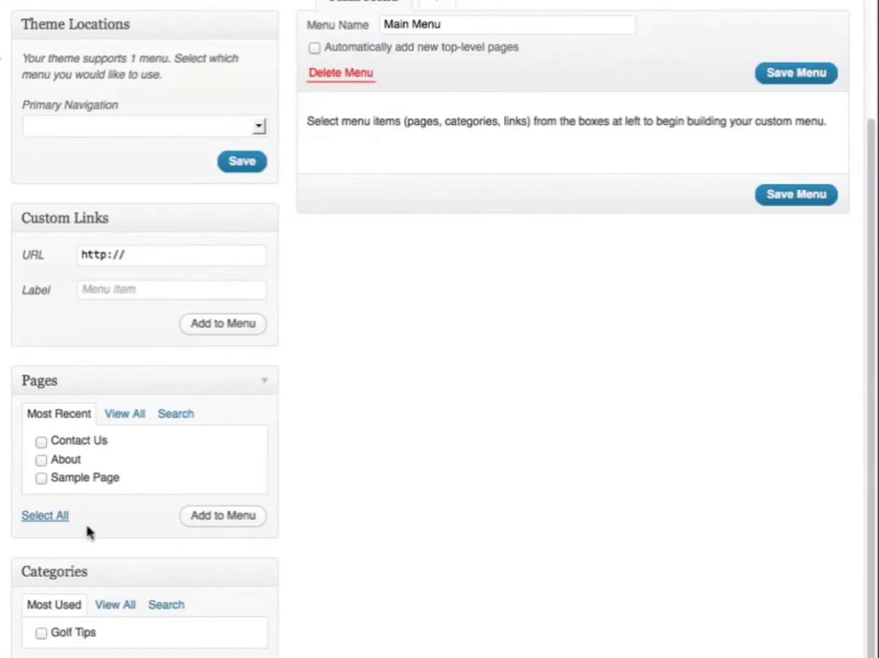
pyautogui.click(40, 459)
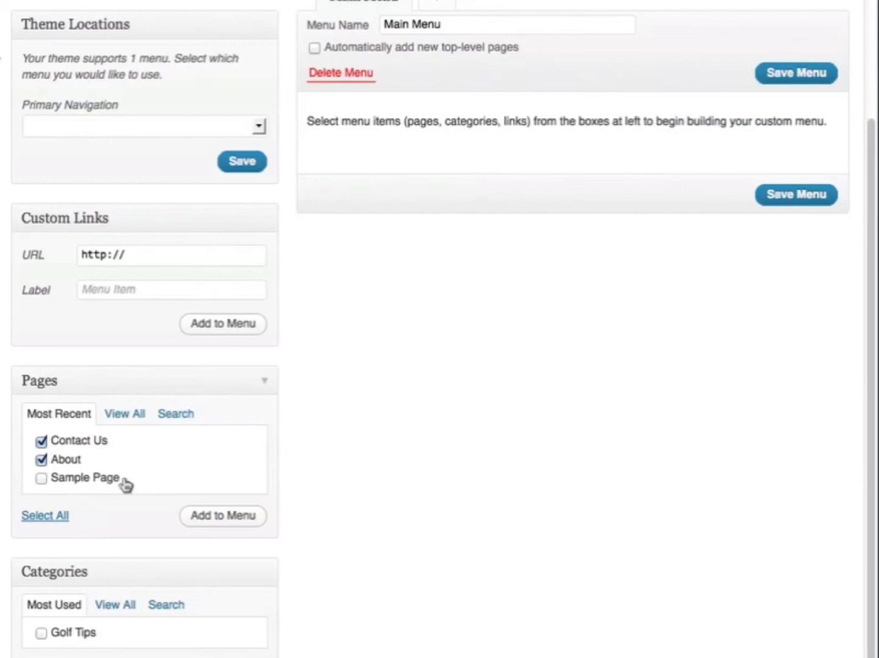
pyautogui.click(209, 519)
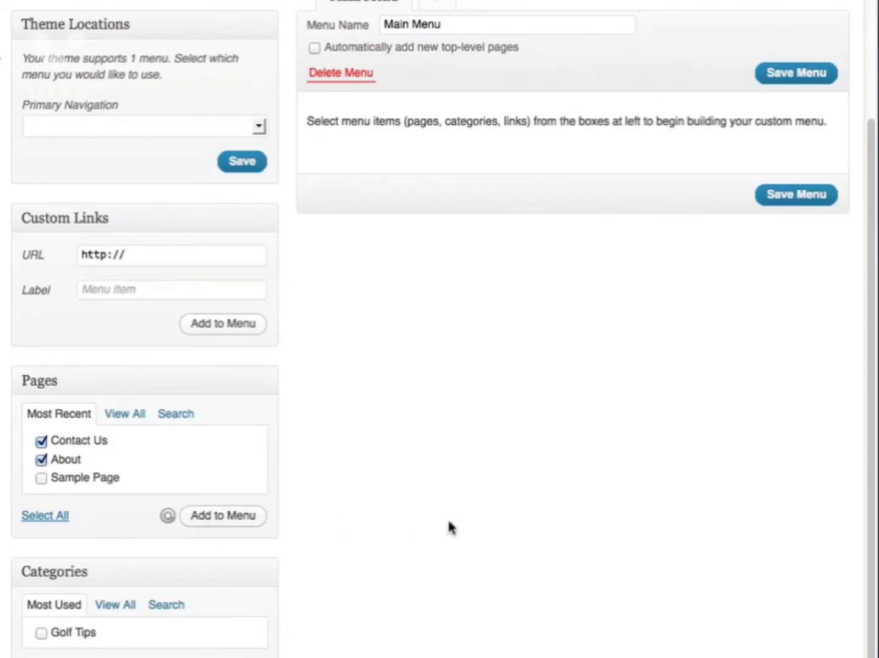
pyautogui.scroll(3, 576, 434)
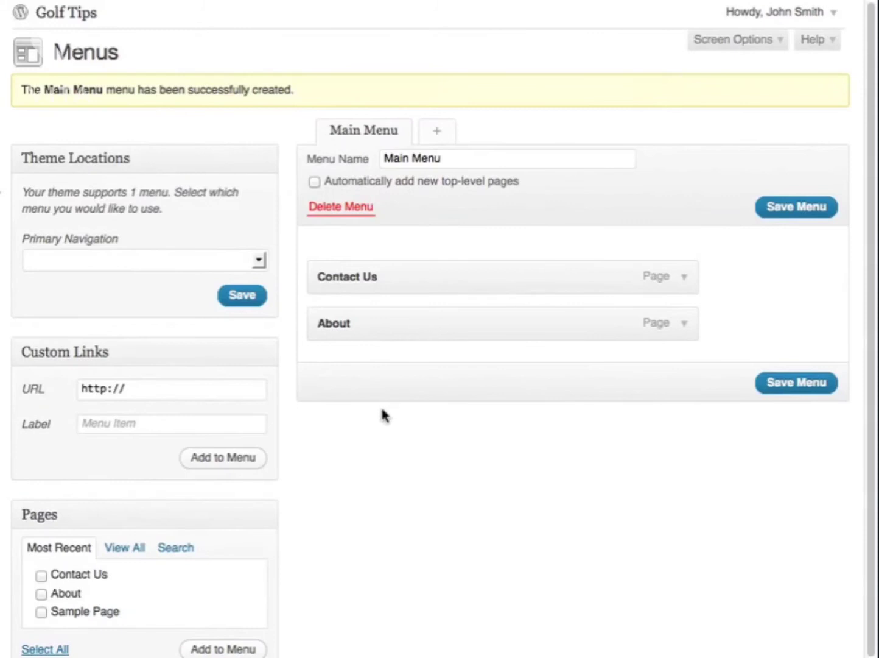
# Save Main Menu, assign it to Primary Navigation, and reload the blog to check.
pyautogui.click(798, 210)
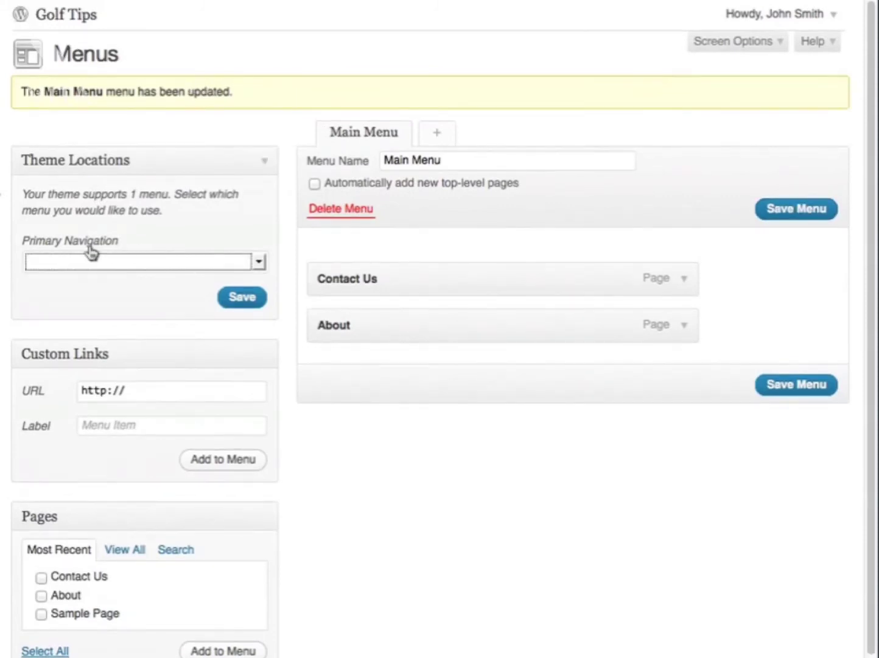
pyautogui.click(99, 263)
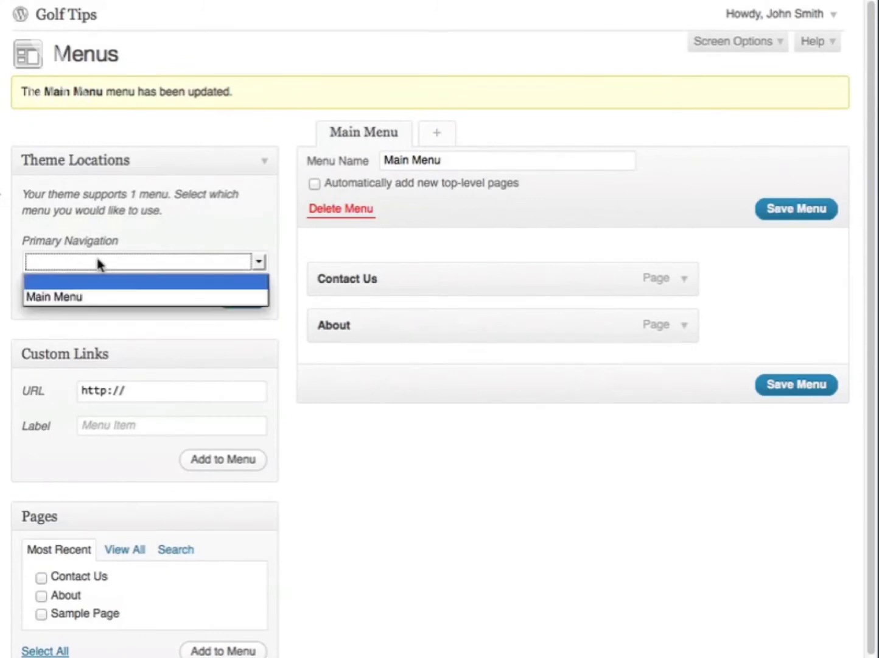
pyautogui.click(62, 296)
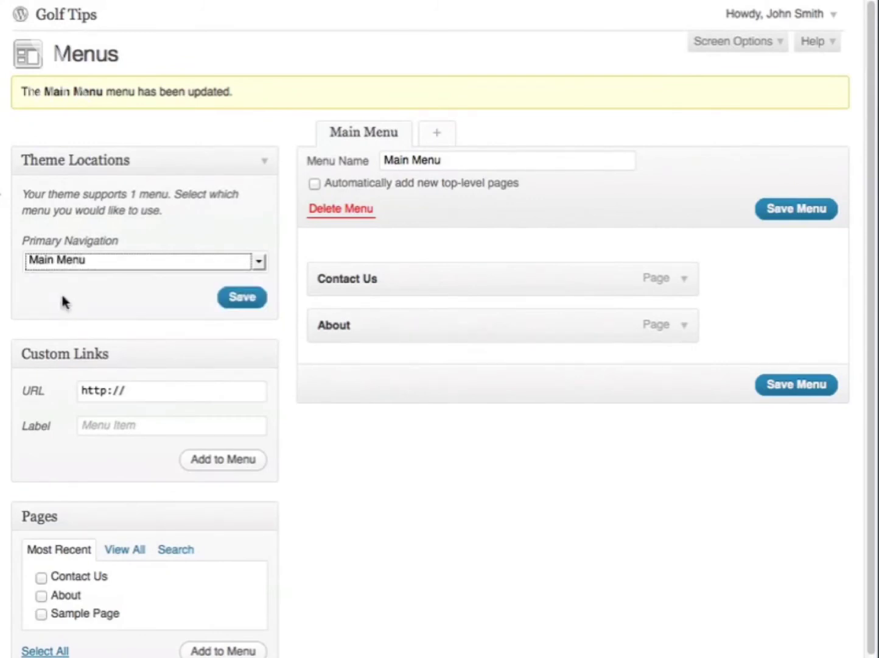
pyautogui.click(241, 298)
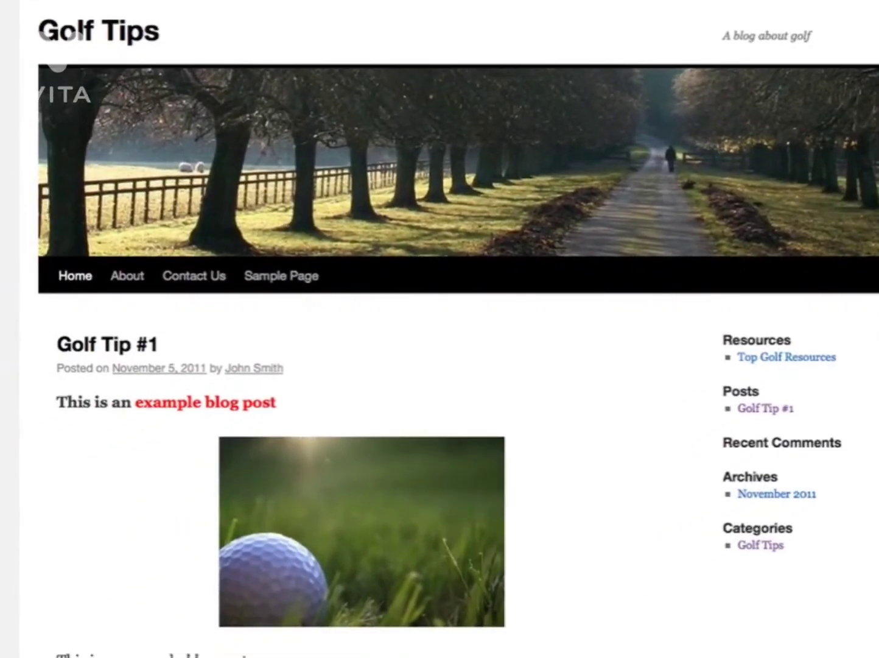
pyautogui.press('super+r')
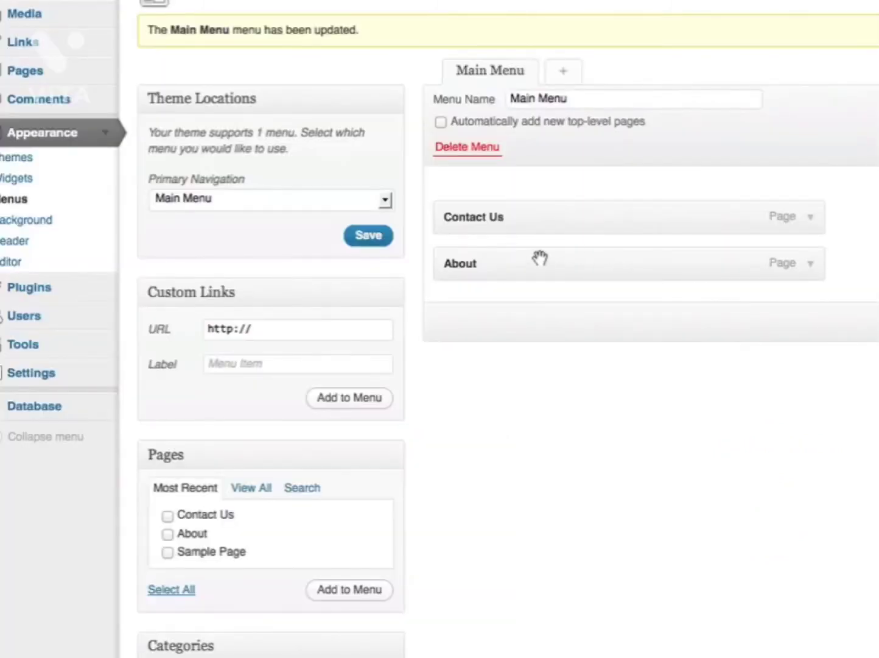
# Drag About above Contact Us in Main Menu and reload the blog.
pyautogui.moveTo(539, 257)
pyautogui.mouseDown()
pyautogui.moveTo(544, 208)
pyautogui.moveTo(538, 271)
pyautogui.mouseUp()
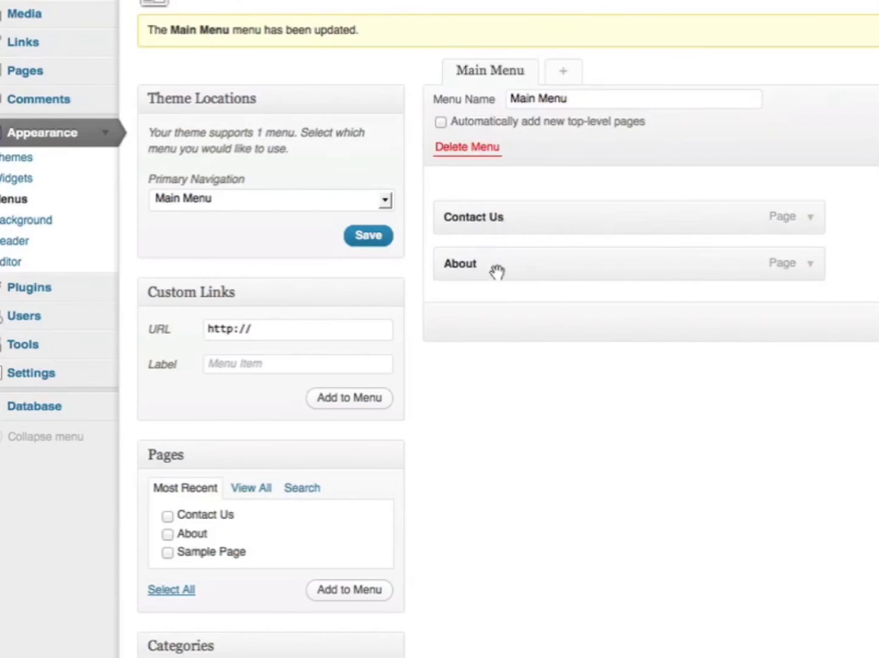
pyautogui.moveTo(496, 271); pyautogui.dragTo(499, 205)
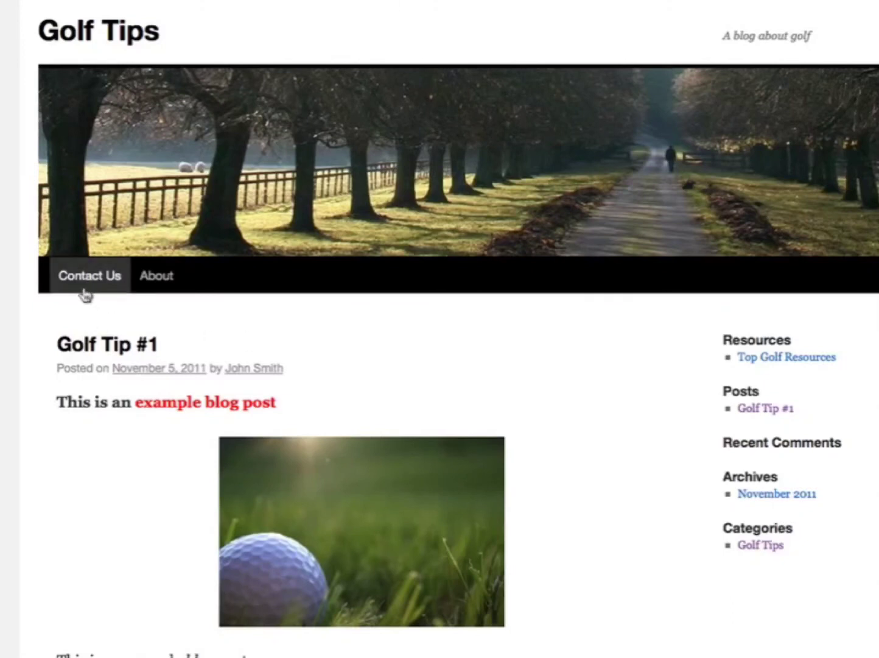
pyautogui.press('super+r')
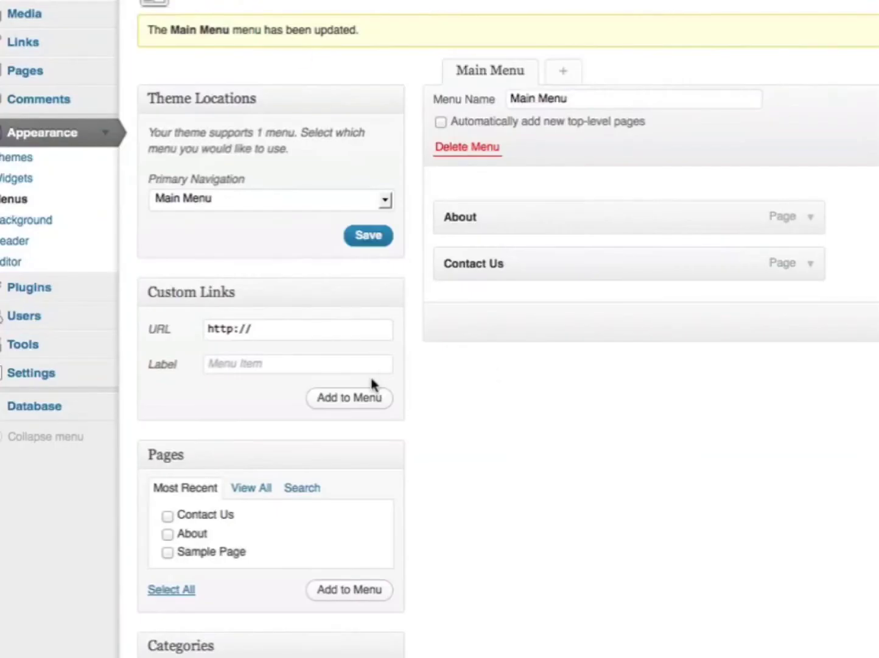
pyautogui.click(308, 329)
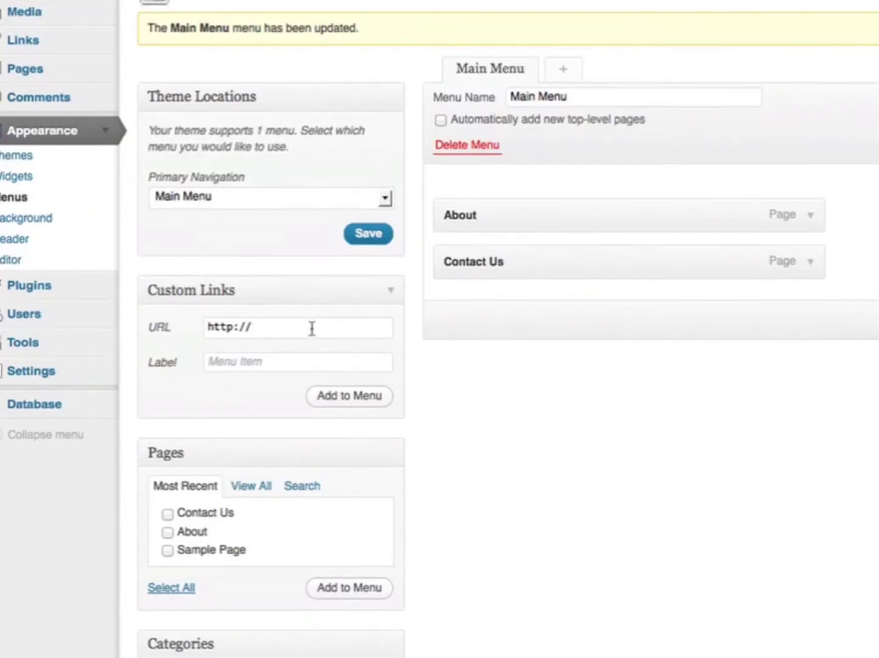
pyautogui.write('google.com')
pyautogui.click(250, 364)
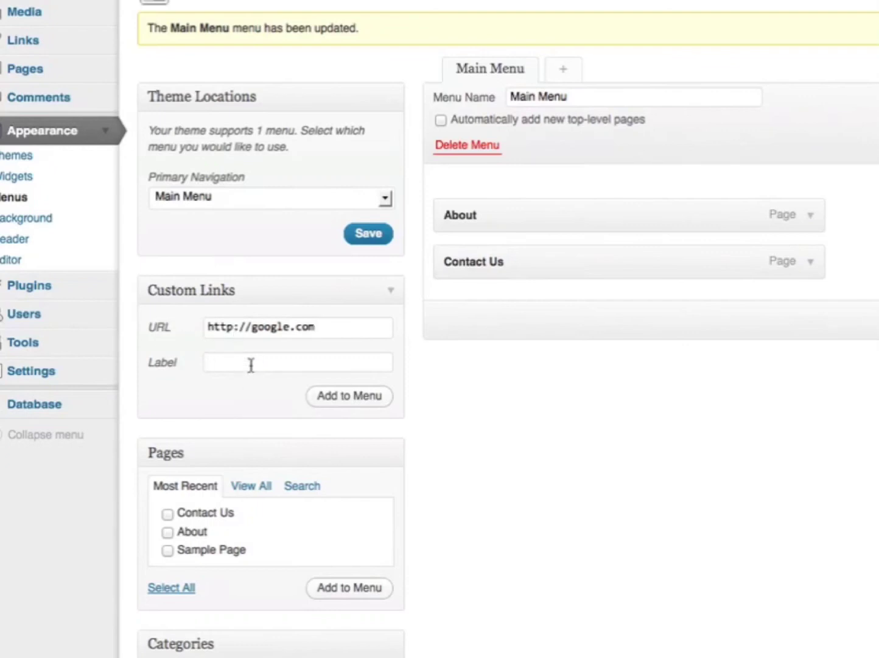
pyautogui.write('Google')
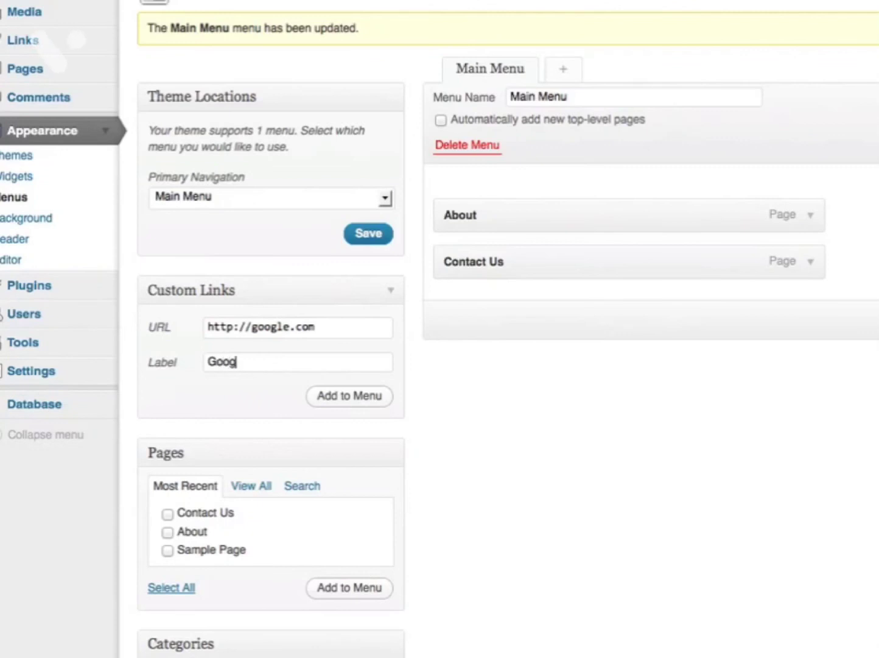
pyautogui.click(352, 404)
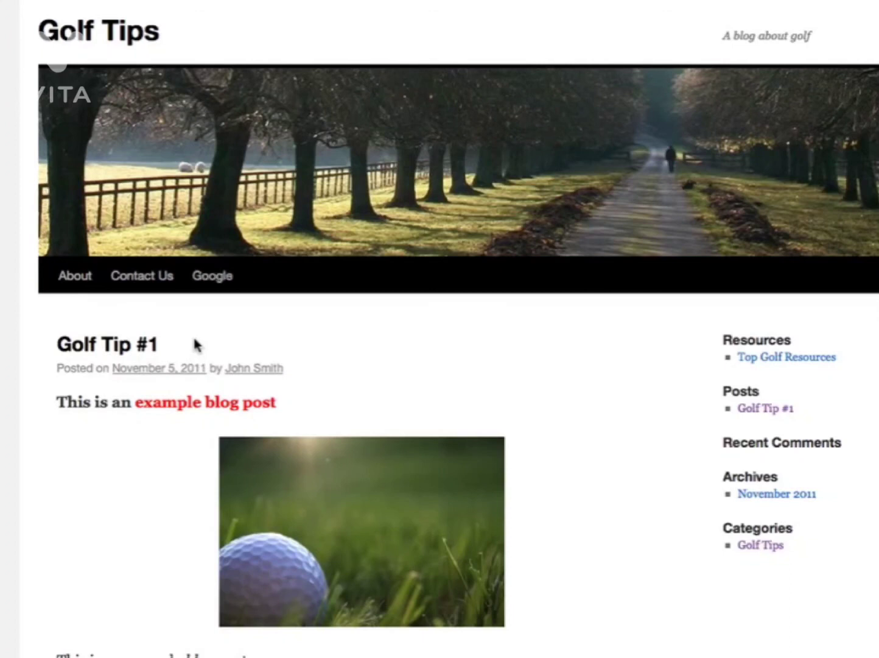
pyautogui.click(223, 284)
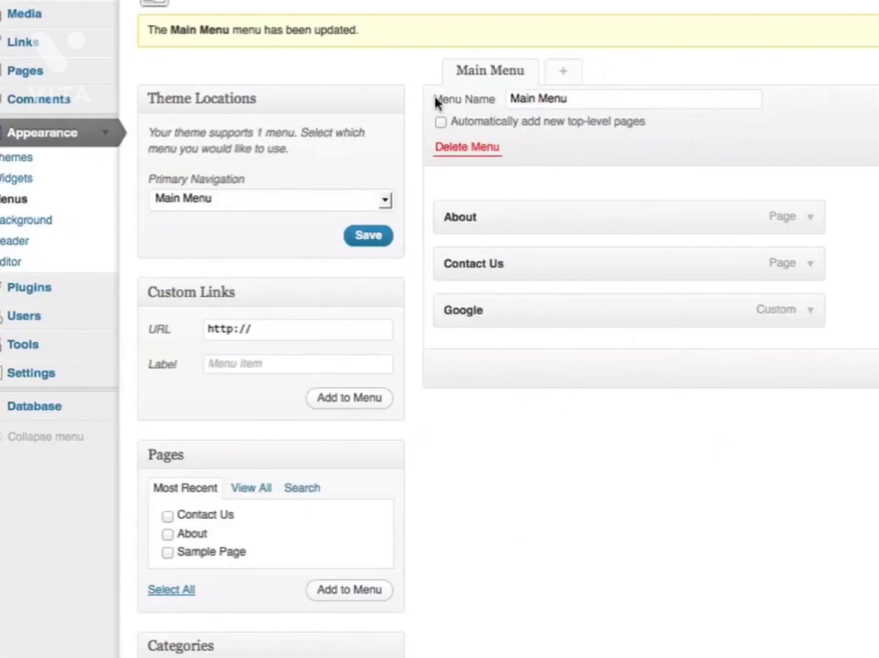
# Return to the WordPress Dashboard.
pyautogui.click(458, 152)
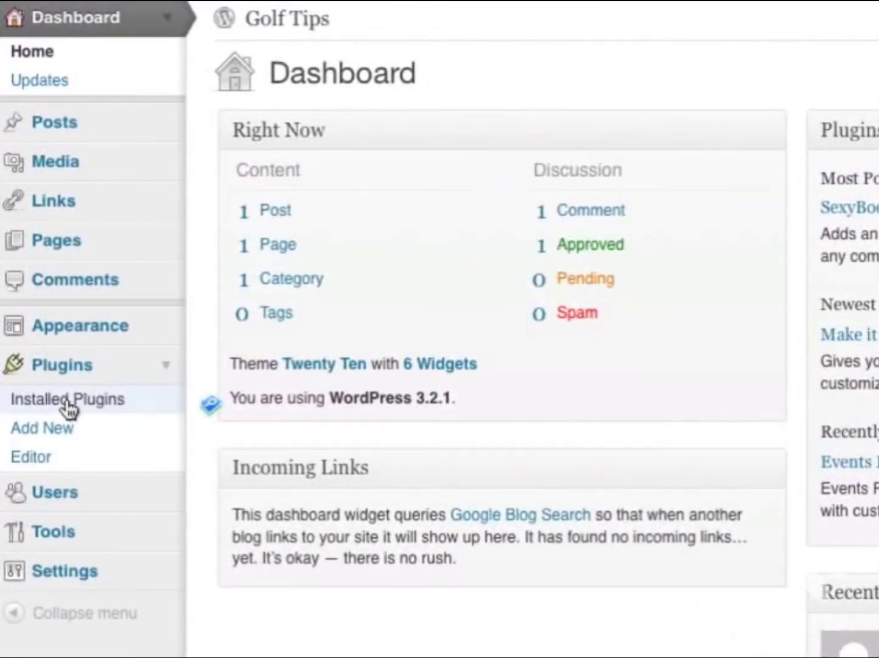
# Activate the Akismet plugin and open its API key configuration.
pyautogui.click(68, 403)
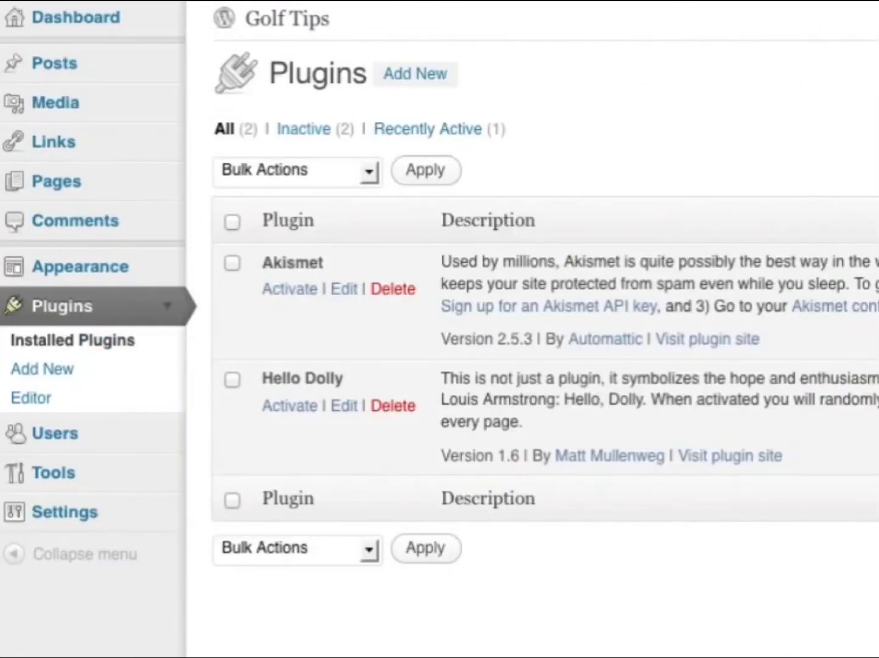
pyautogui.click(286, 290)
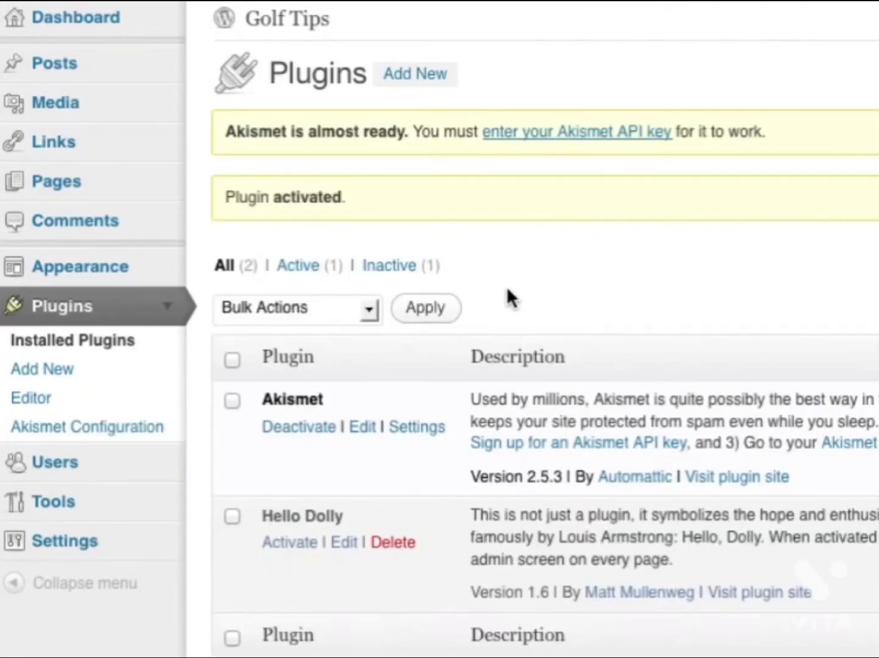
pyautogui.click(548, 135)
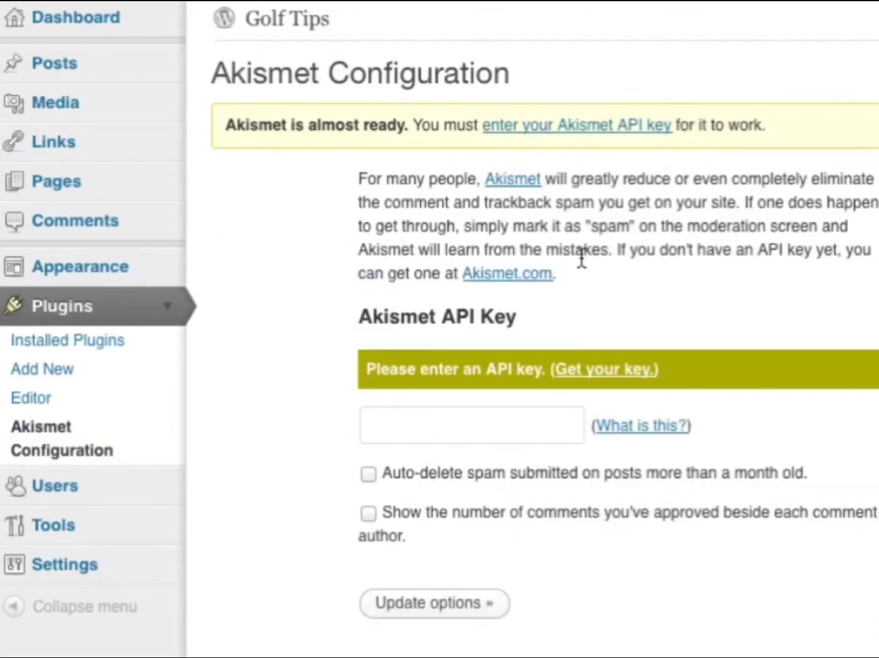
# Enter the saved Akismet API key, enable auto-deleting month-old spam and approved-comment counts, and update options.
pyautogui.click(605, 369)
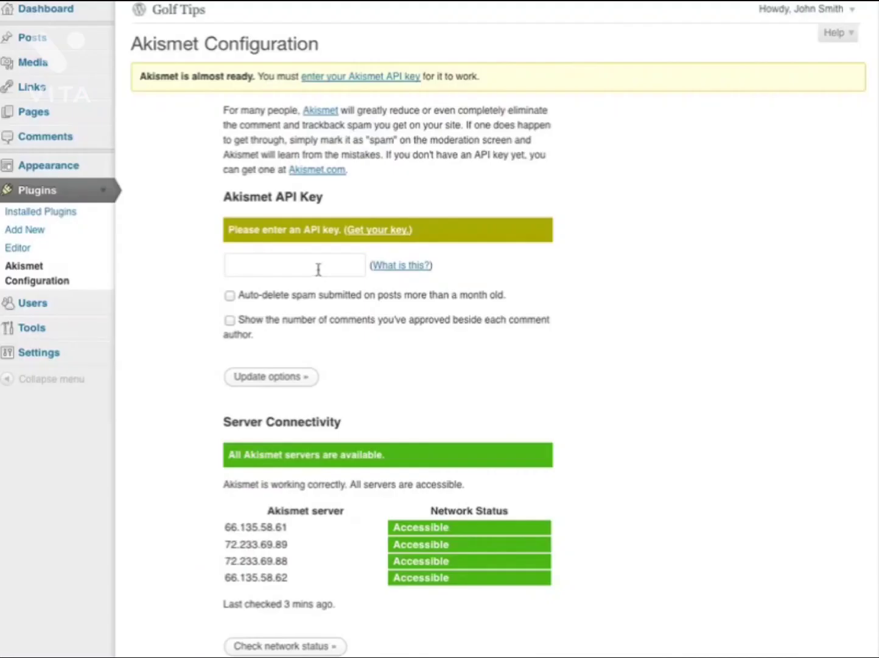
pyautogui.click(320, 267)
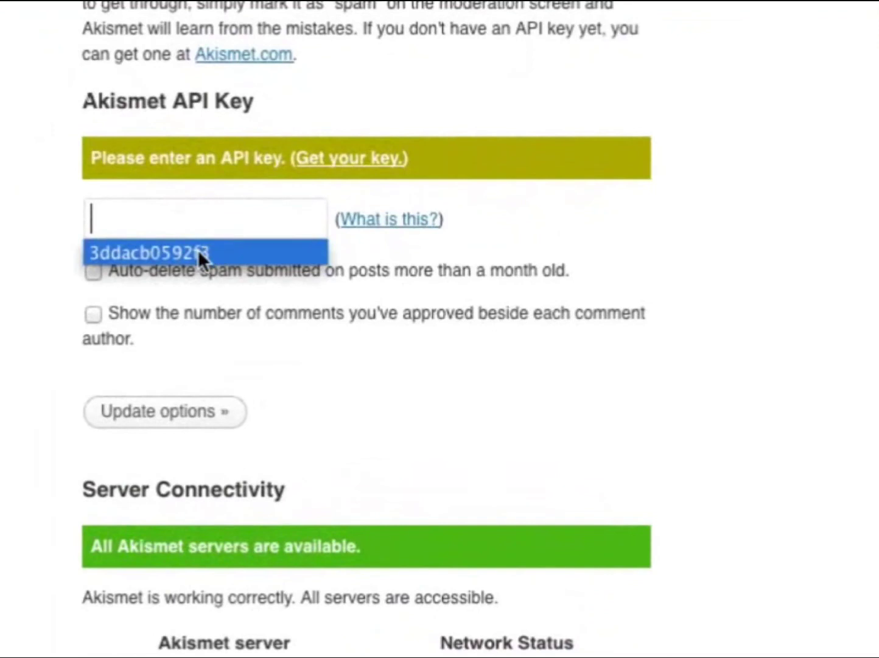
pyautogui.click(198, 250)
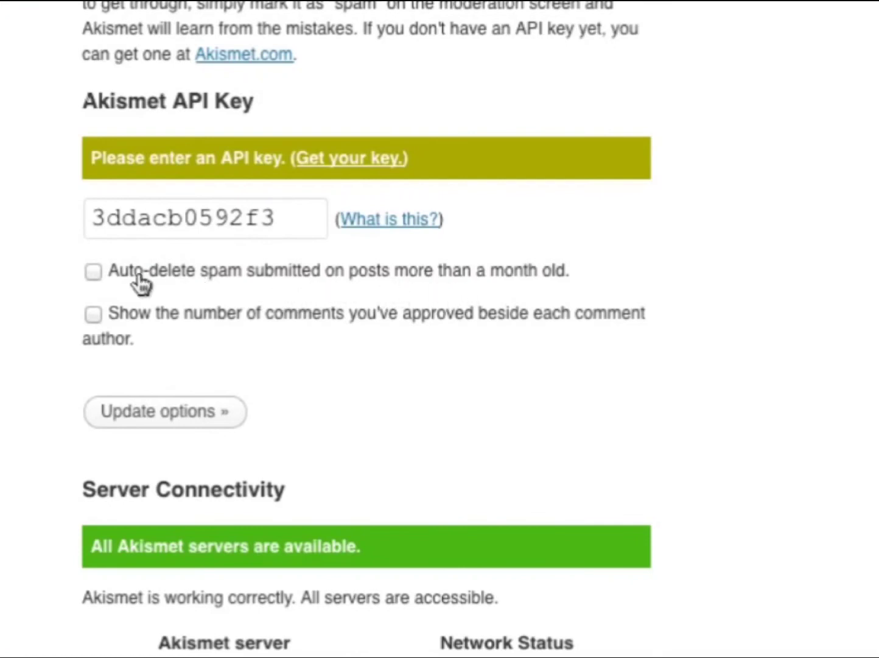
pyautogui.click(94, 271)
pyautogui.click(95, 315)
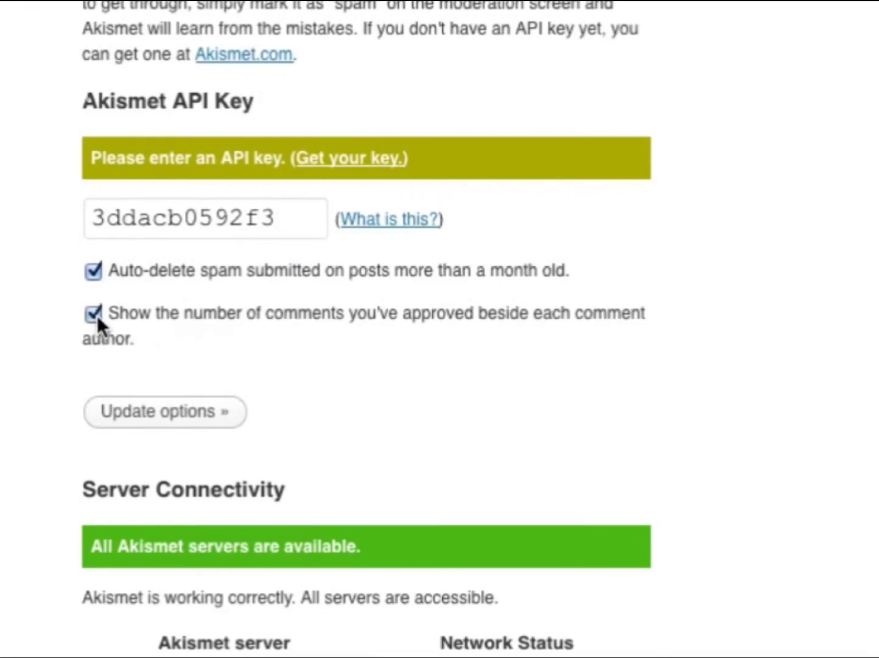
pyautogui.click(174, 422)
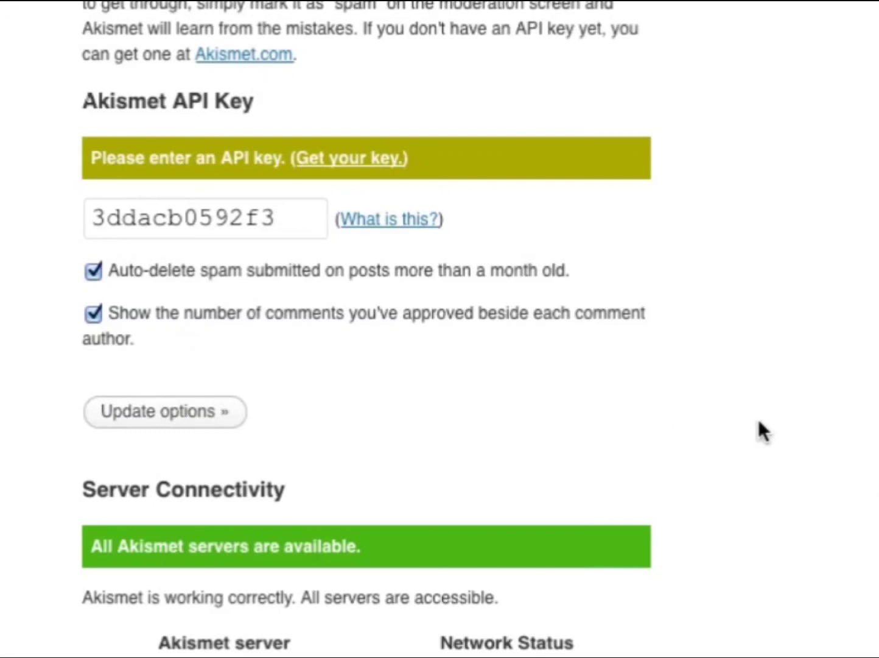